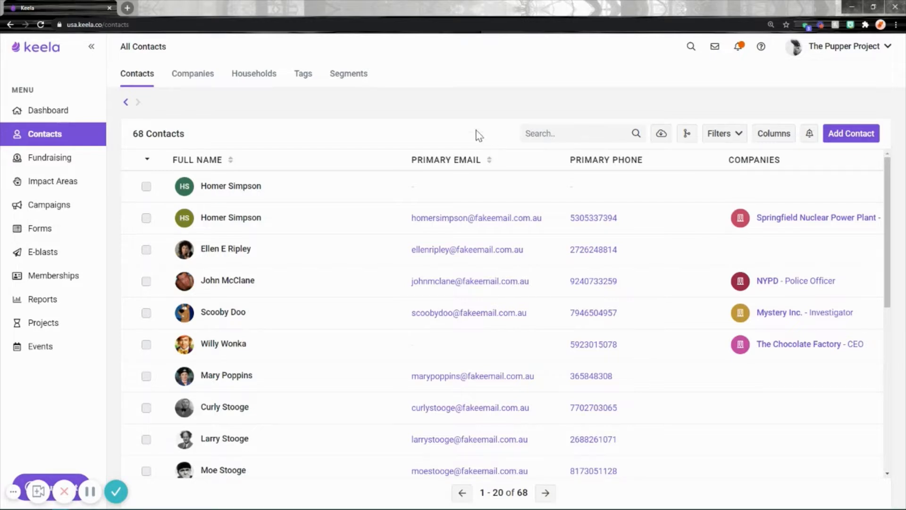
Start a new contact segment named Newsletter and continue to choosing its filters.
{"action": "left_click", "coordinate": [342, 82]}
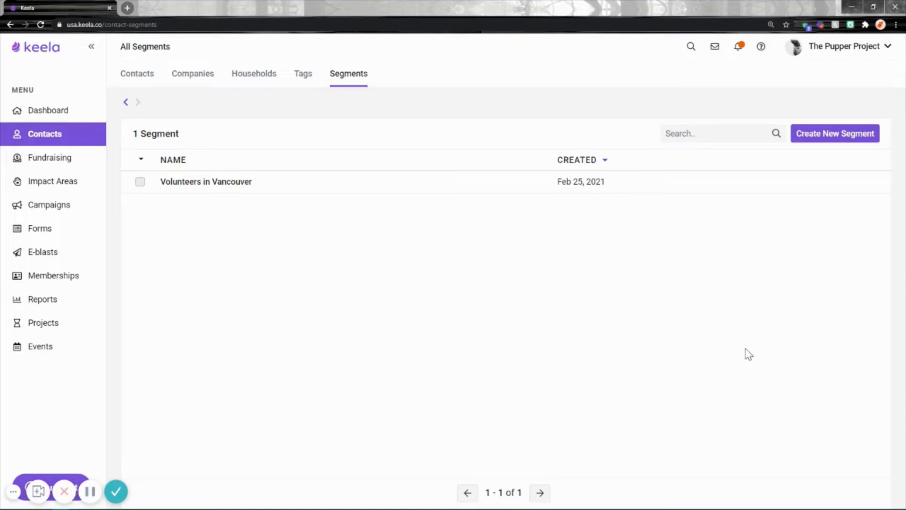
{"action": "left_click", "coordinate": [821, 135]}
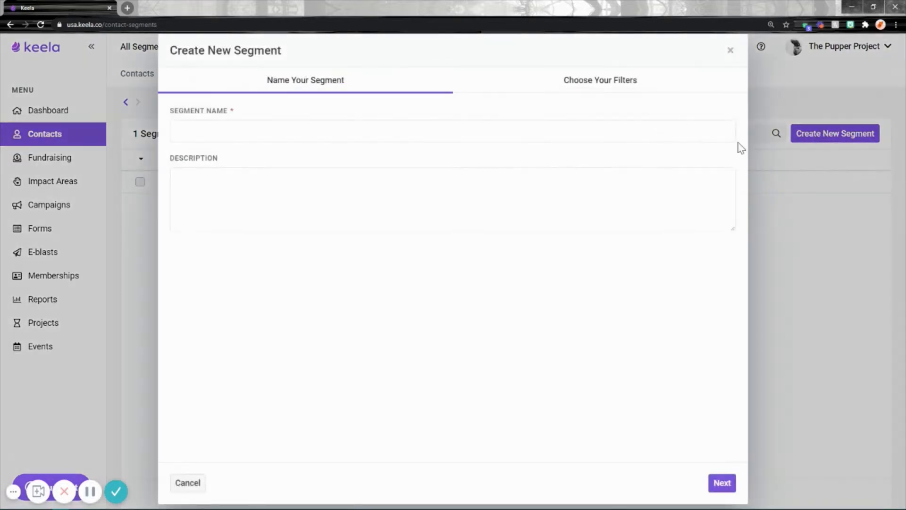
{"action": "left_click", "coordinate": [450, 133]}
{"action": "type", "text": "Newsletter"}
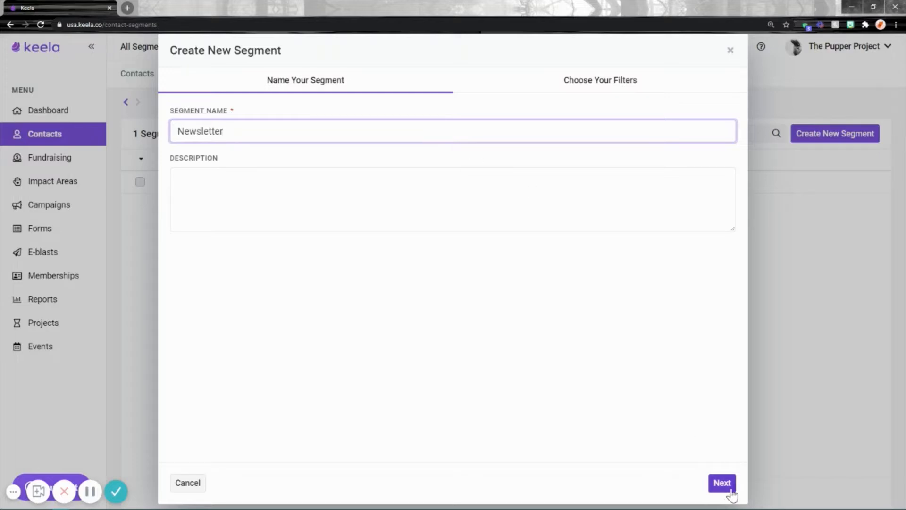
{"action": "left_click", "coordinate": [712, 482]}
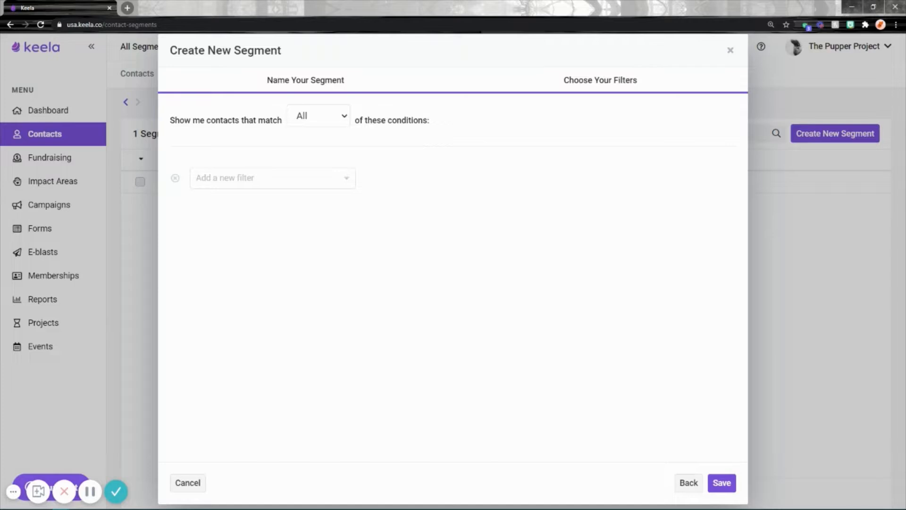
Examine the filter fields available in the Contacts category for the new segment.
{"action": "left_click", "coordinate": [223, 178]}
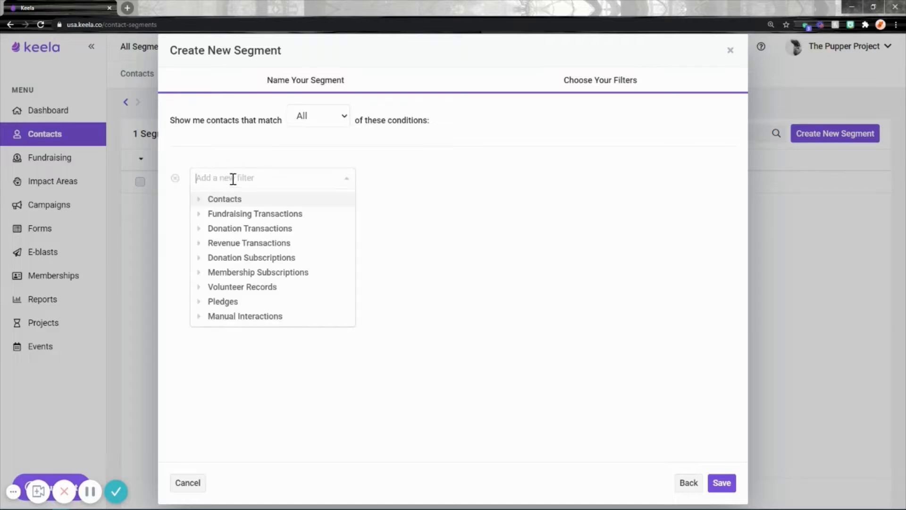
{"action": "left_click", "coordinate": [199, 200]}
{"action": "mouse_move", "coordinate": [355, 217]}
{"action": "left_mouse_down"}
{"action": "mouse_move", "coordinate": [357, 253]}
{"action": "mouse_move", "coordinate": [358, 213]}
{"action": "left_mouse_up"}
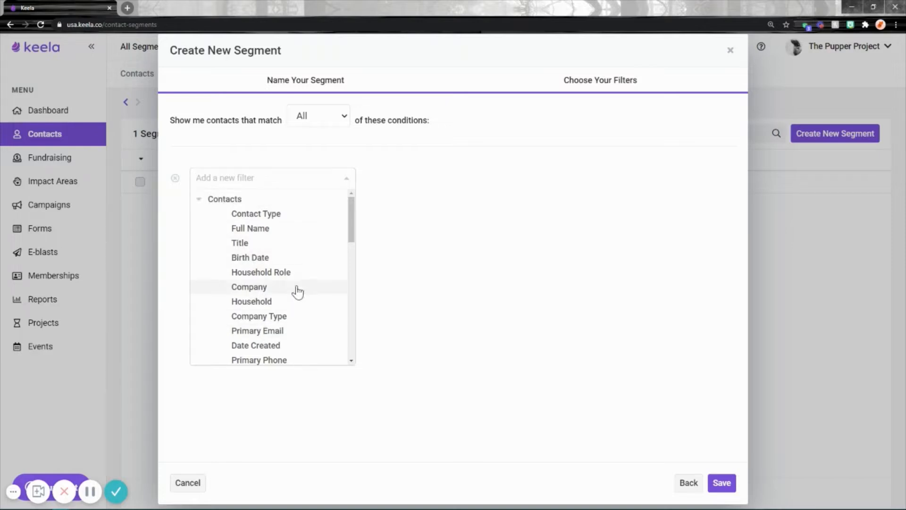
{"action": "left_click_drag", "start_coordinate": [352, 225], "coordinate": [358, 243]}
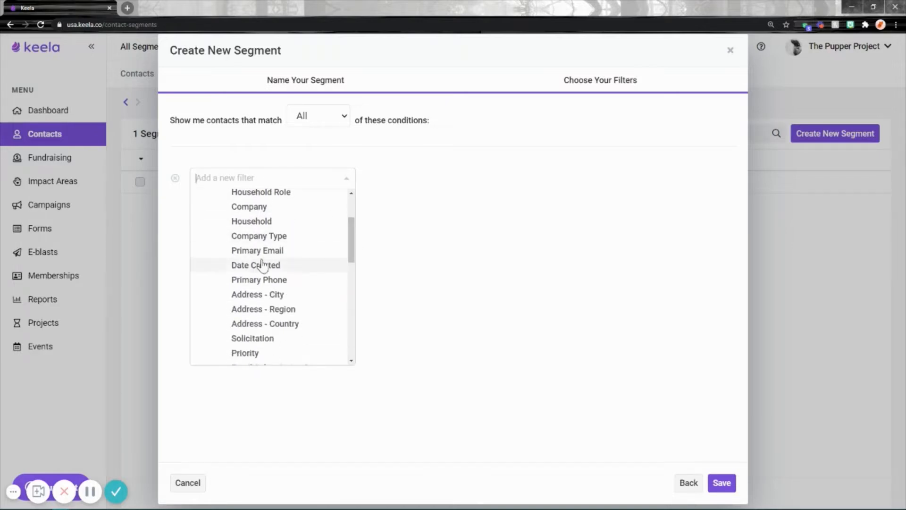
{"action": "left_click_drag", "start_coordinate": [355, 229], "coordinate": [364, 273]}
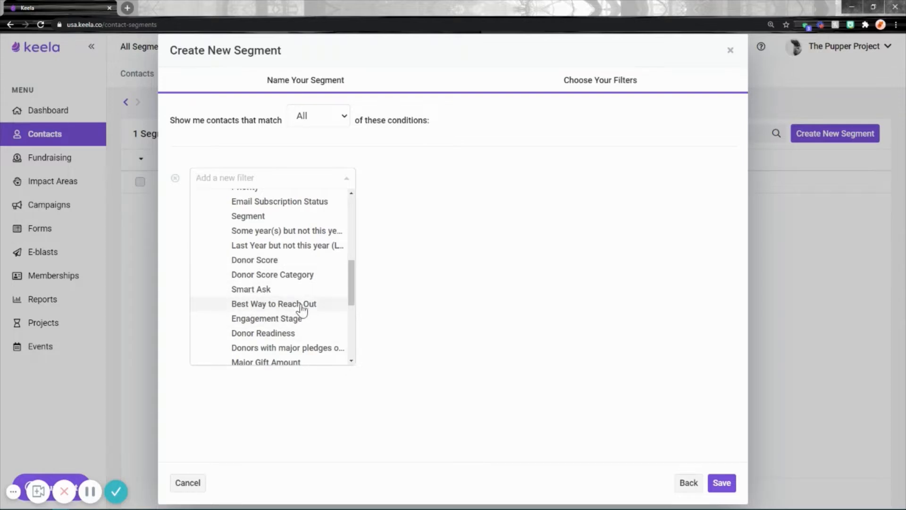
{"action": "left_click_drag", "start_coordinate": [354, 274], "coordinate": [350, 302]}
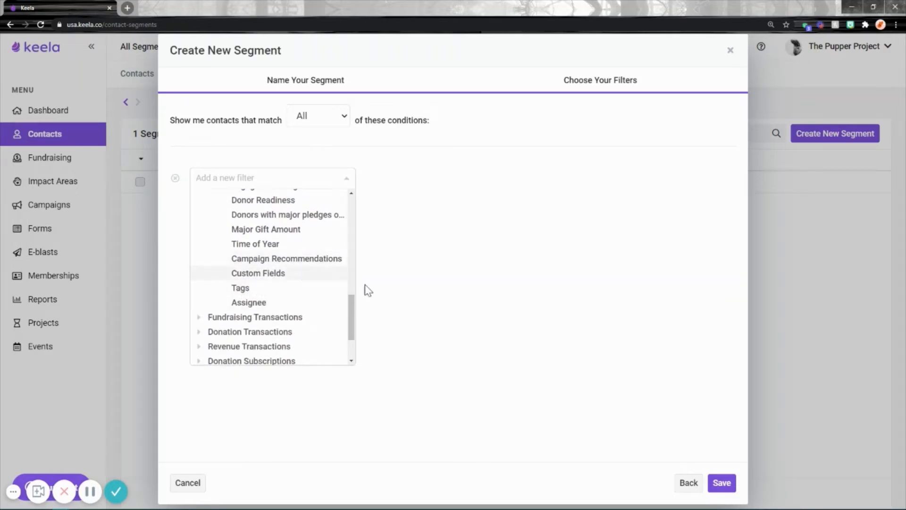
{"action": "left_click_drag", "start_coordinate": [352, 307], "coordinate": [366, 214]}
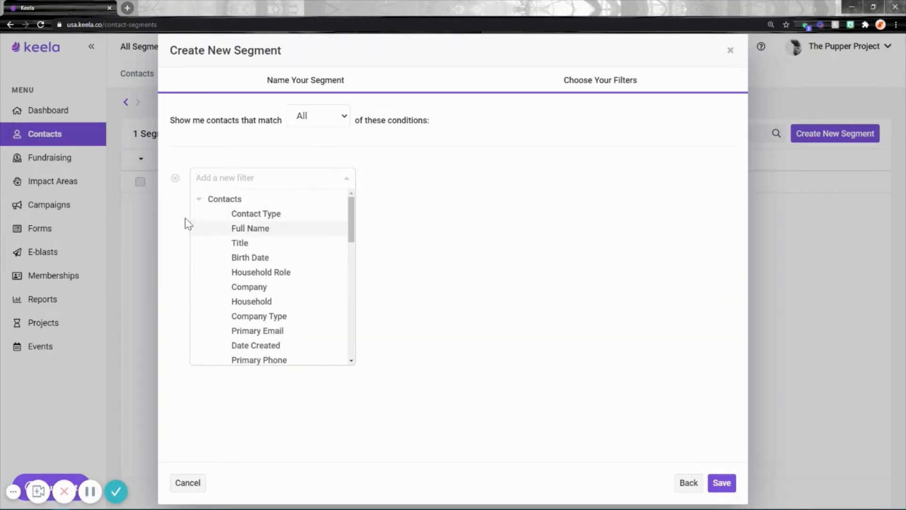
{"action": "left_click", "coordinate": [199, 200]}
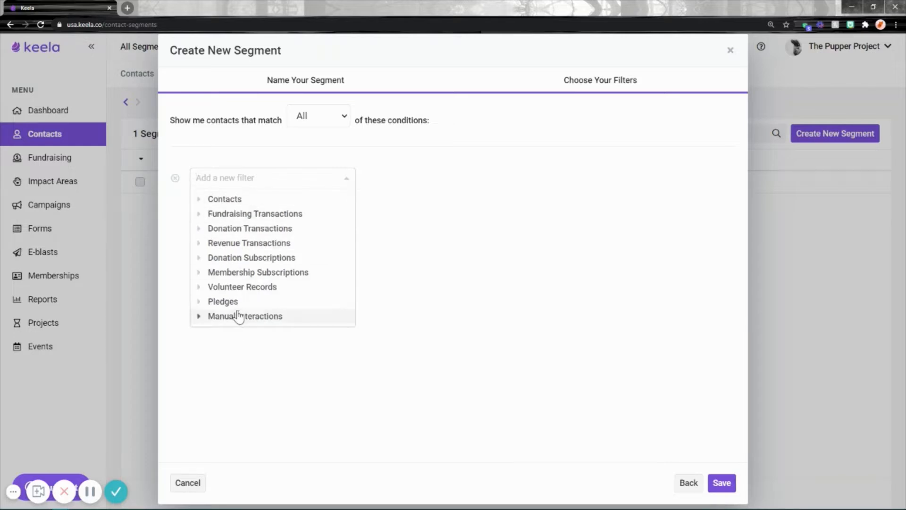
Examine the filter fields available for Fundraising Transactions, Donation Transactions and Membership Subscriptions.
{"action": "left_click", "coordinate": [219, 214]}
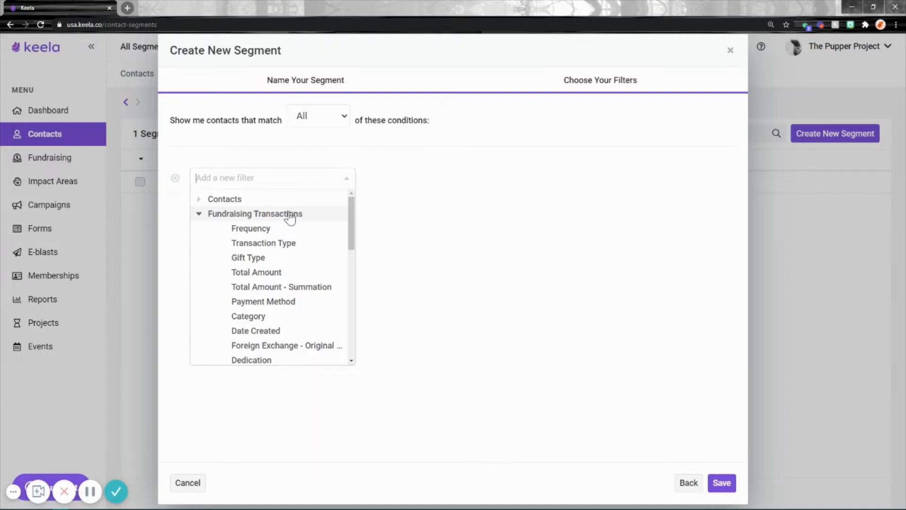
{"action": "left_click", "coordinate": [274, 213]}
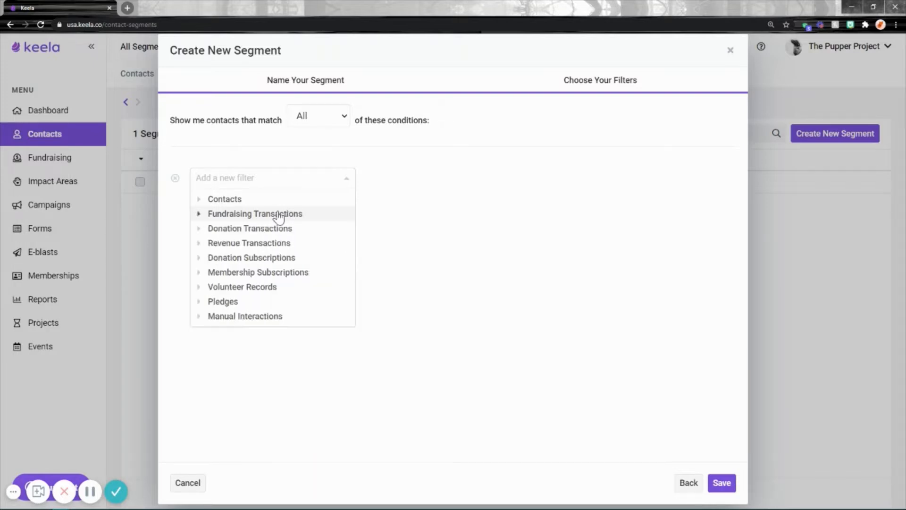
{"action": "left_click", "coordinate": [239, 230]}
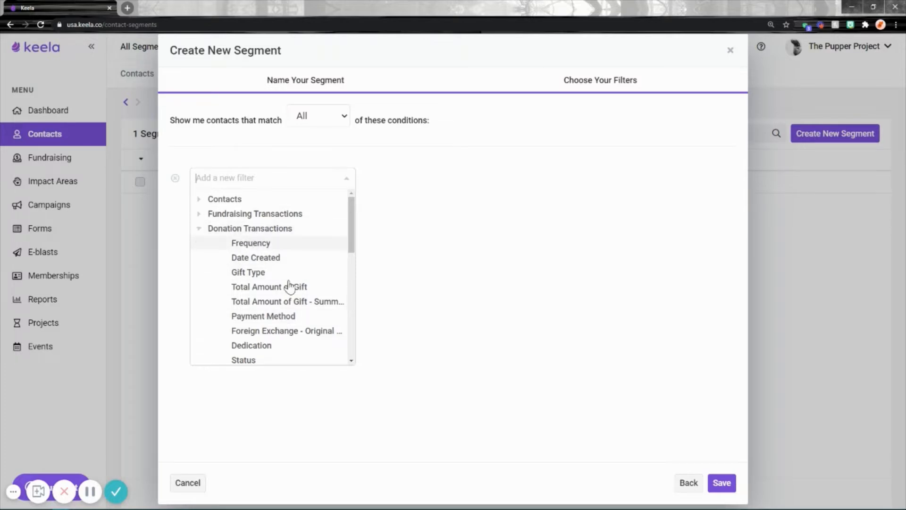
{"action": "left_click", "coordinate": [219, 231]}
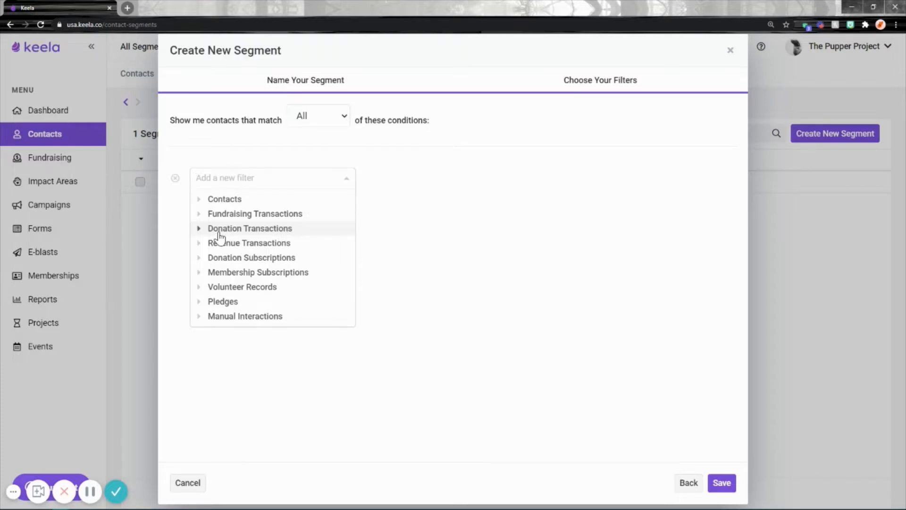
{"action": "left_click", "coordinate": [219, 233]}
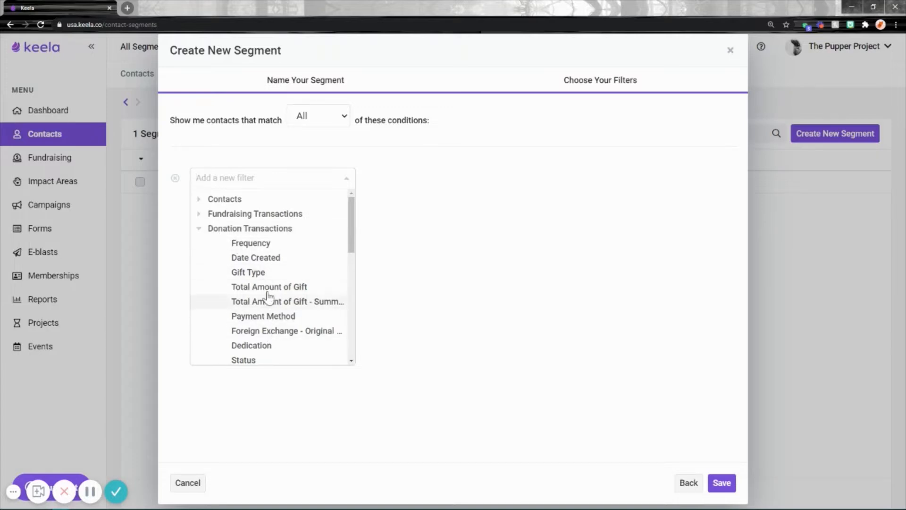
{"action": "left_click", "coordinate": [234, 229]}
{"action": "left_click", "coordinate": [243, 273]}
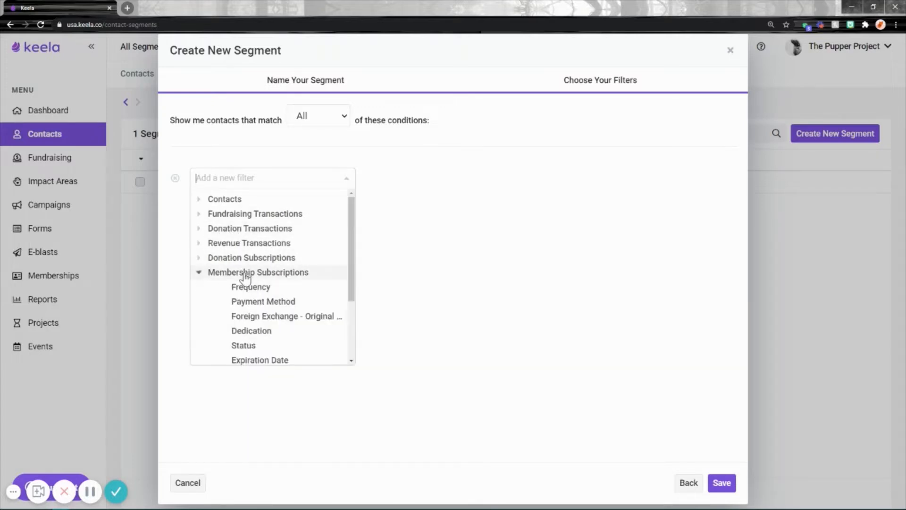
{"action": "mouse_move", "coordinate": [350, 242]}
{"action": "left_mouse_down"}
{"action": "mouse_move", "coordinate": [350, 277]}
{"action": "mouse_move", "coordinate": [352, 245]}
{"action": "left_mouse_up"}
{"action": "left_click", "coordinate": [258, 233]}
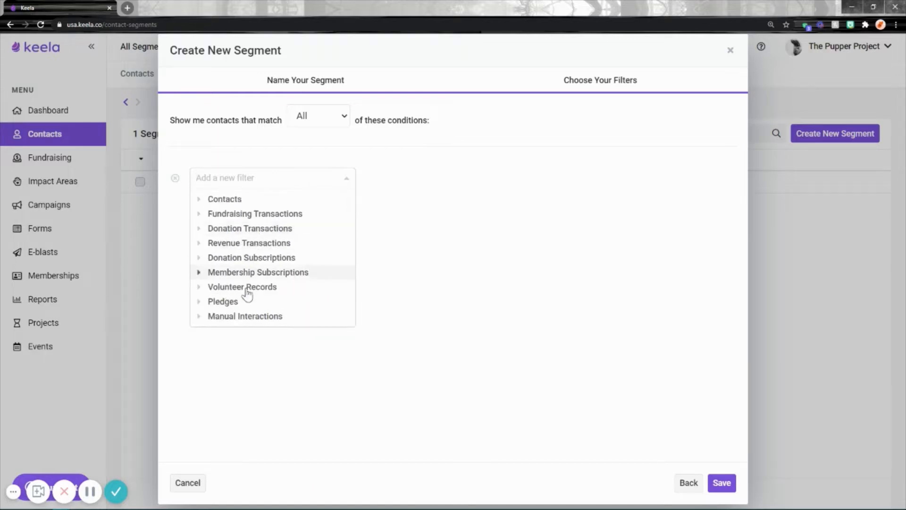
{"action": "left_click", "coordinate": [552, 251]}
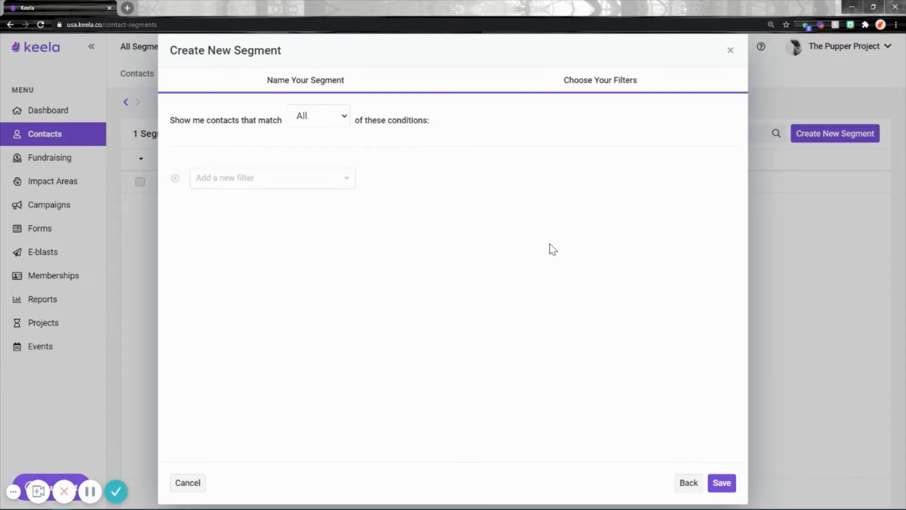
Search the filter fields for "tag" and add the Tags contact filter to the segment.
{"action": "left_click", "coordinate": [226, 183]}
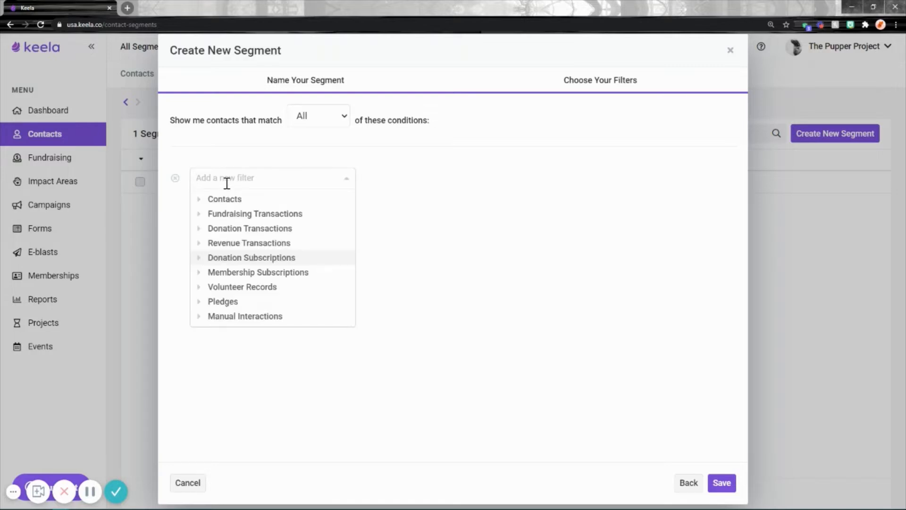
{"action": "type", "text": "tag"}
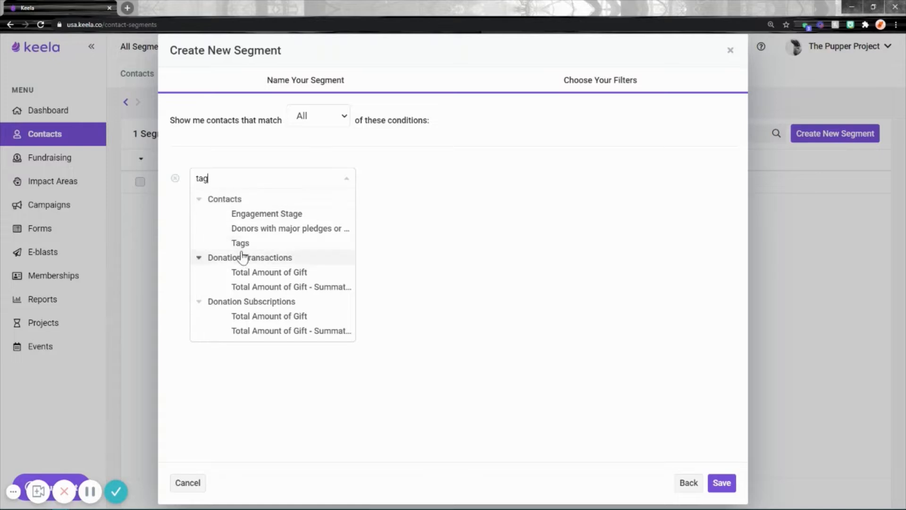
{"action": "left_click", "coordinate": [240, 243]}
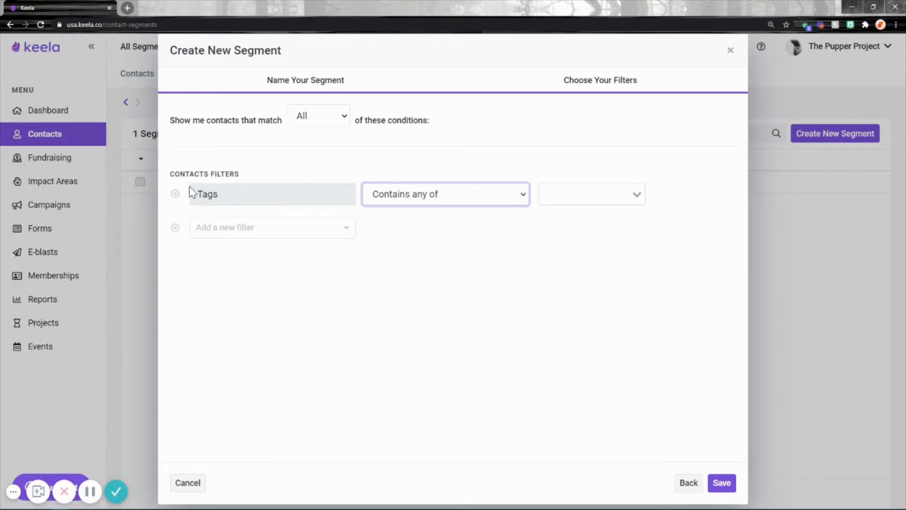
Try adding a Date Created filter from Donation Transactions to the segment and remove it again.
{"action": "left_click", "coordinate": [238, 233]}
{"action": "left_click", "coordinate": [226, 280]}
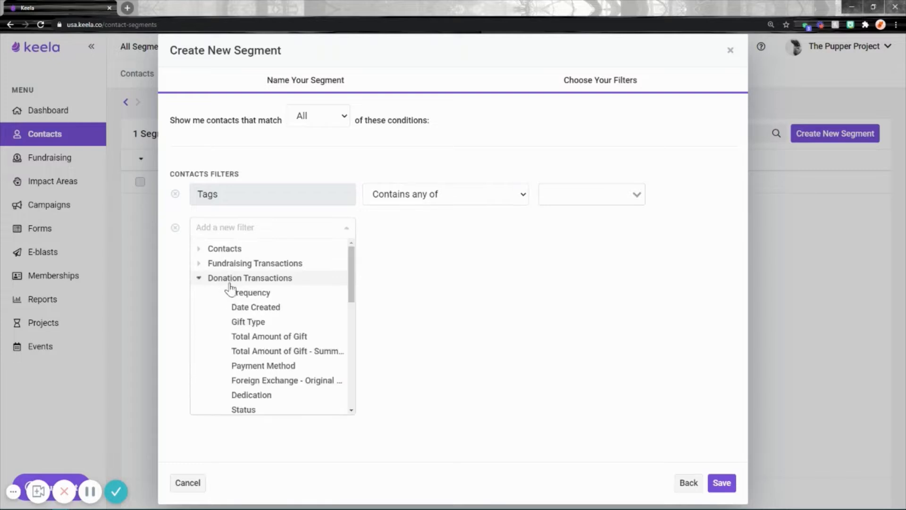
{"action": "left_click", "coordinate": [245, 313]}
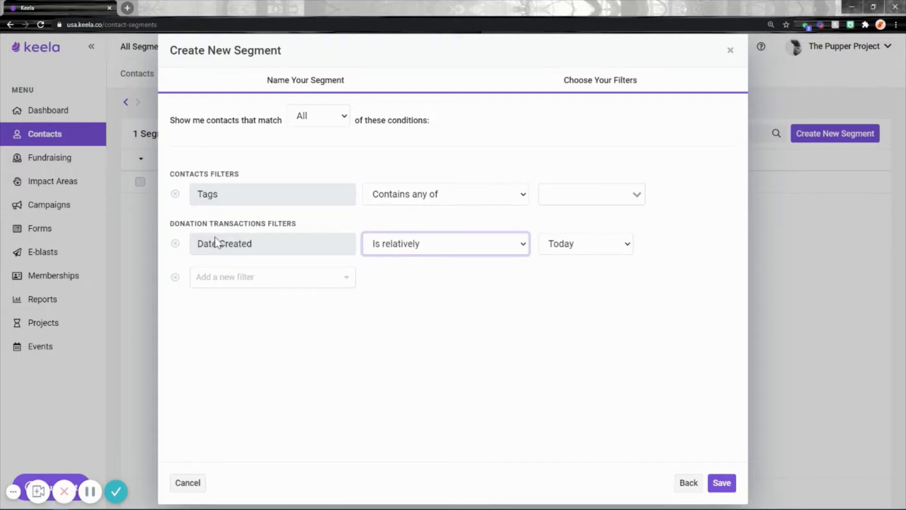
{"action": "left_click", "coordinate": [175, 244]}
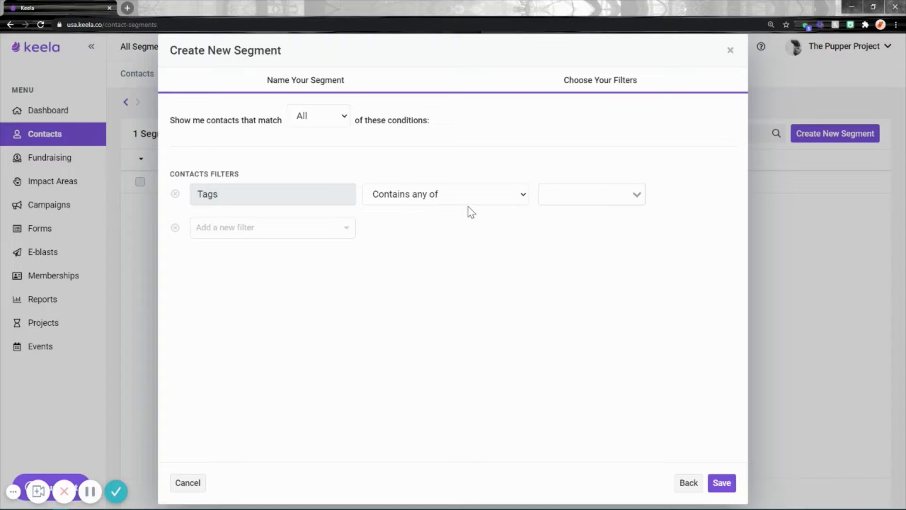
Review the Tags filter's conditions, keep "Contains any of" with the Newsletter tag, and save the segment.
{"action": "left_click", "coordinate": [425, 198]}
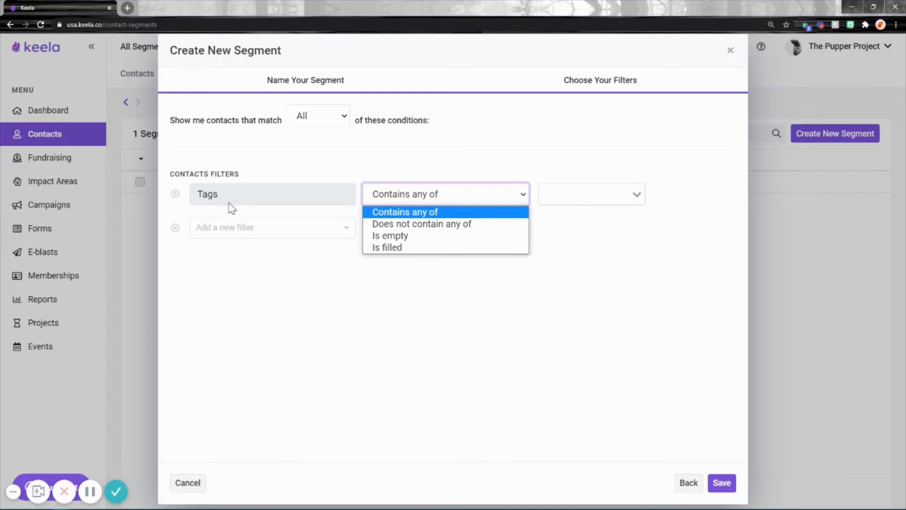
{"action": "left_click", "coordinate": [255, 284]}
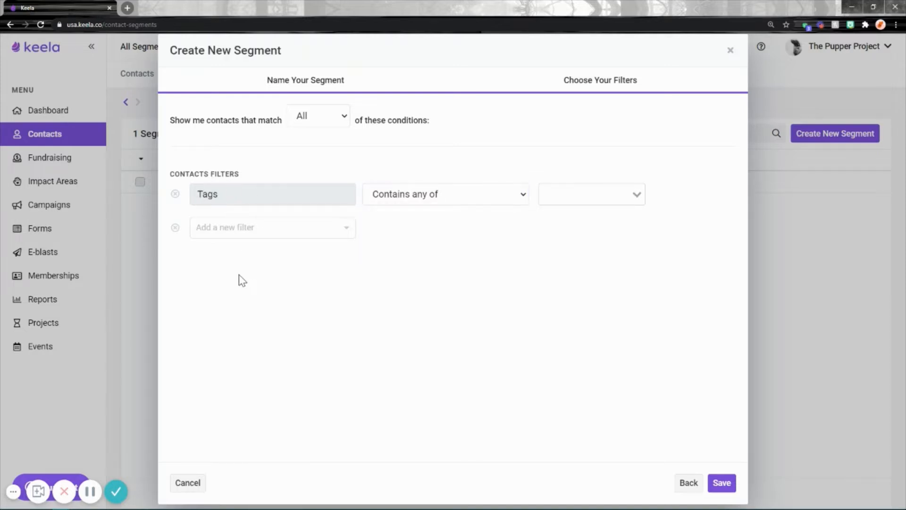
{"action": "left_click", "coordinate": [434, 196]}
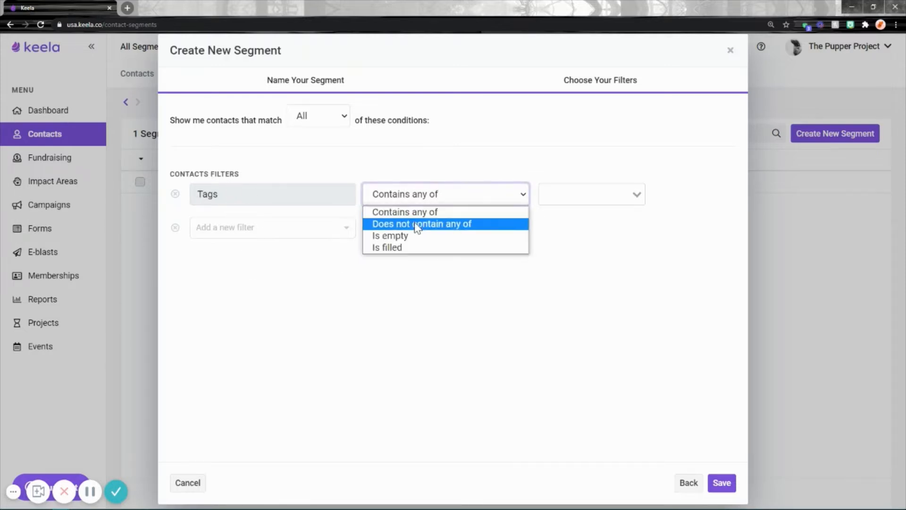
{"action": "left_click", "coordinate": [428, 174]}
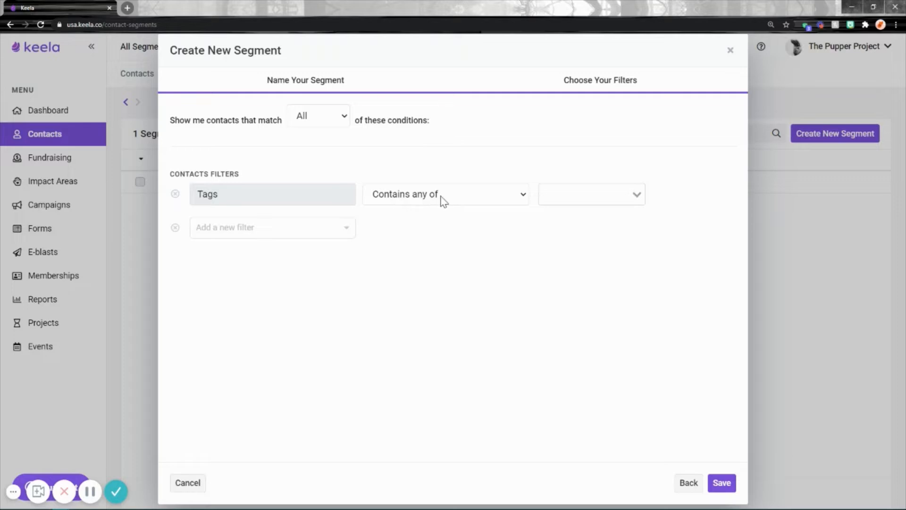
{"action": "left_click", "coordinate": [591, 195]}
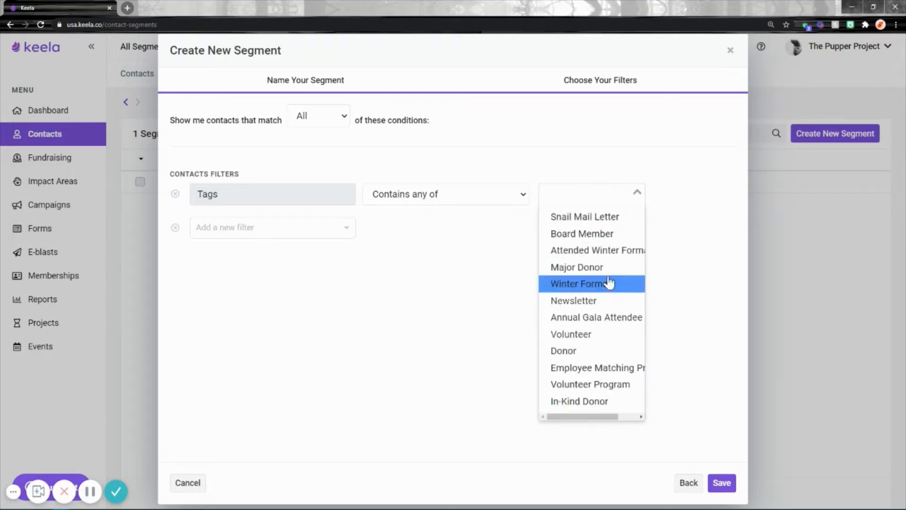
{"action": "left_click", "coordinate": [598, 303]}
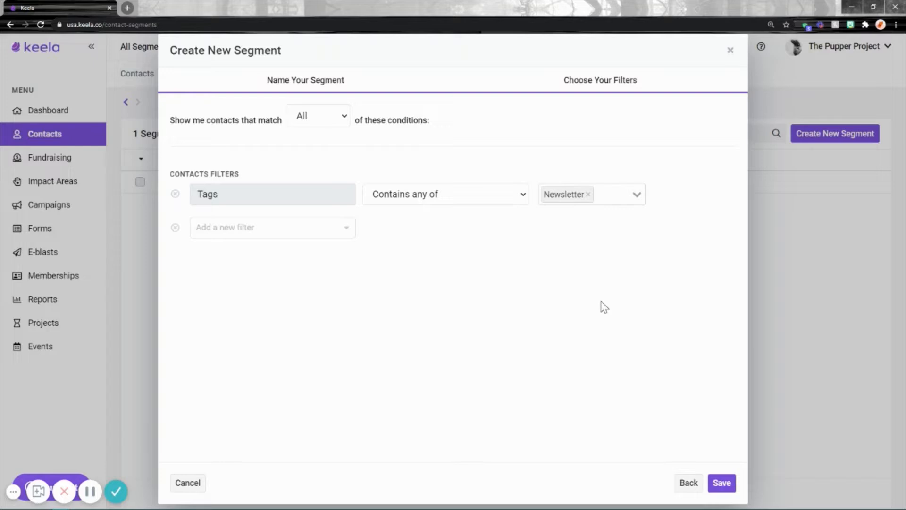
{"action": "left_click", "coordinate": [722, 483]}
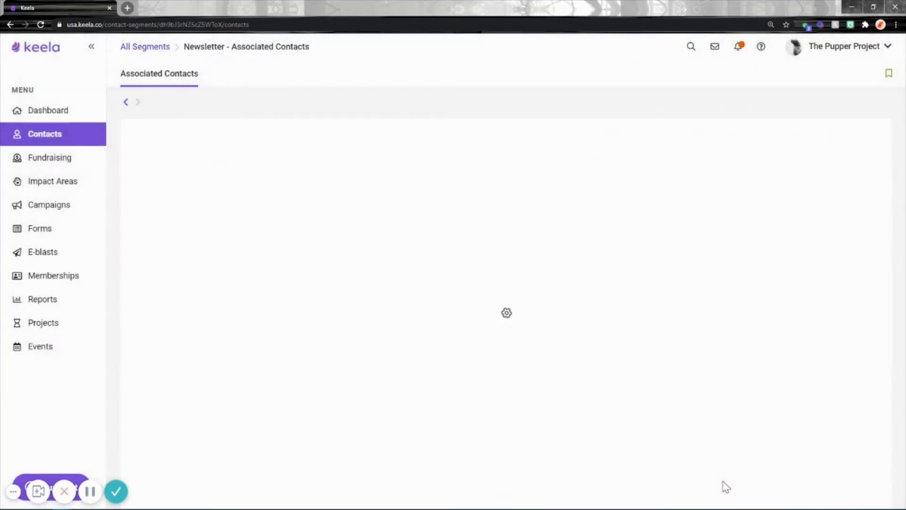
Add the Snail Mail Letter tag to the Newsletter segment's Tags filter and apply the filter.
{"action": "left_click_drag", "start_coordinate": [143, 133], "coordinate": [133, 127]}
{"action": "left_click", "coordinate": [147, 129]}
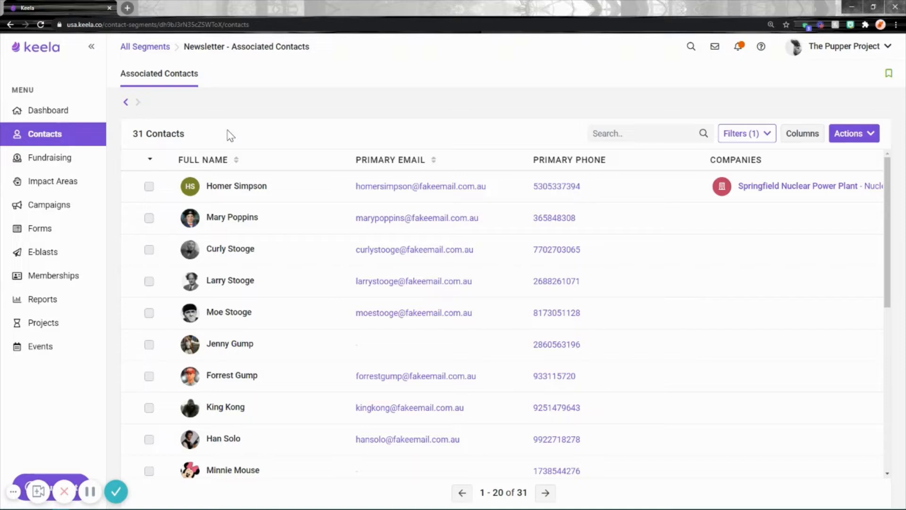
{"action": "left_click", "coordinate": [755, 136]}
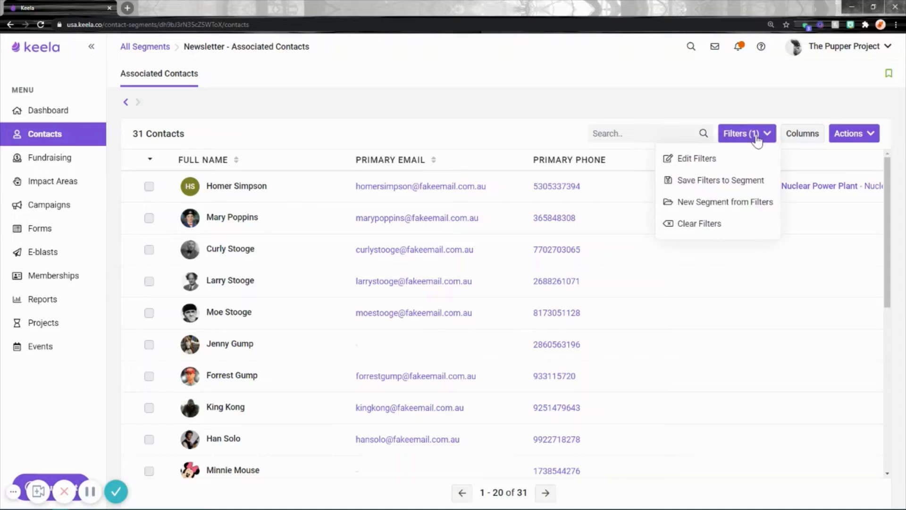
{"action": "left_click", "coordinate": [694, 163]}
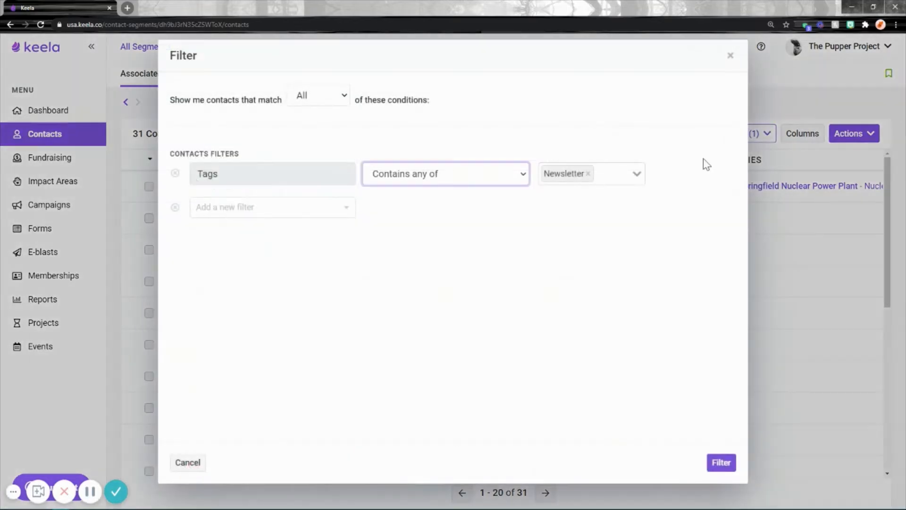
{"action": "left_click", "coordinate": [610, 174]}
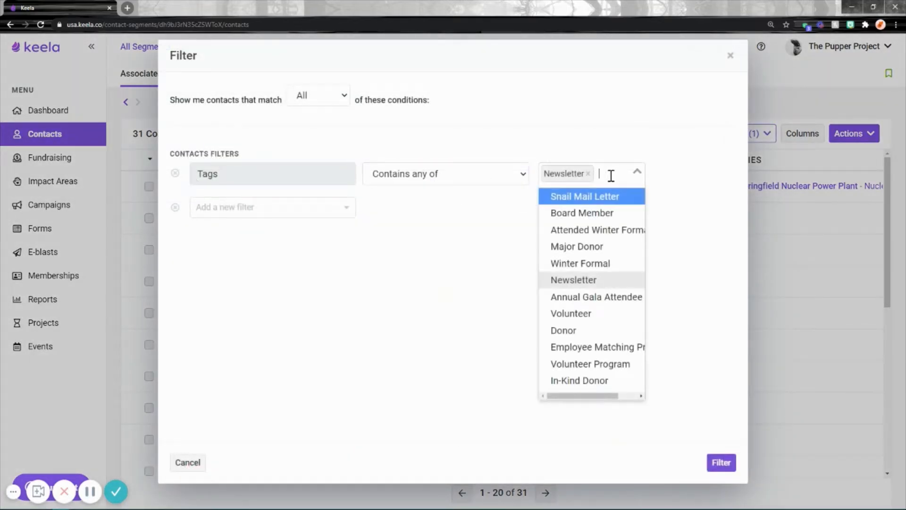
{"action": "left_click", "coordinate": [590, 198]}
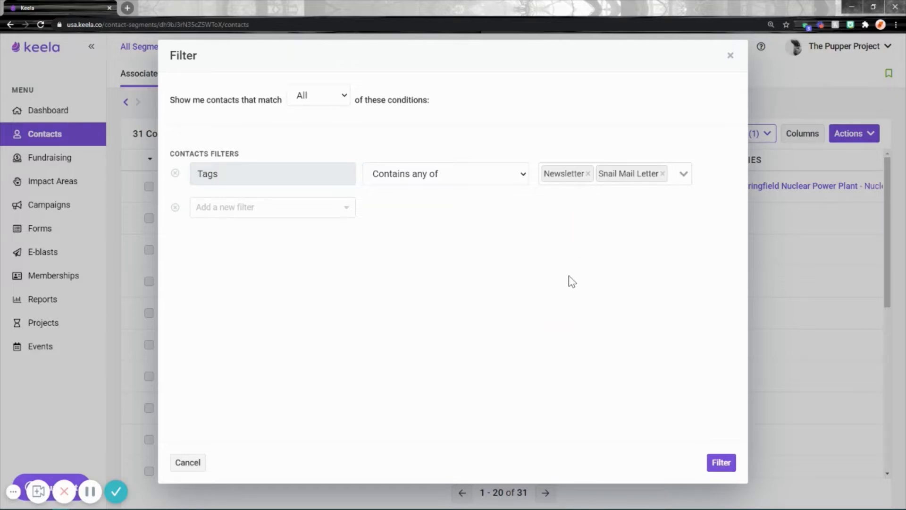
{"action": "left_click", "coordinate": [721, 462]}
{"action": "double_click", "coordinate": [138, 133]}
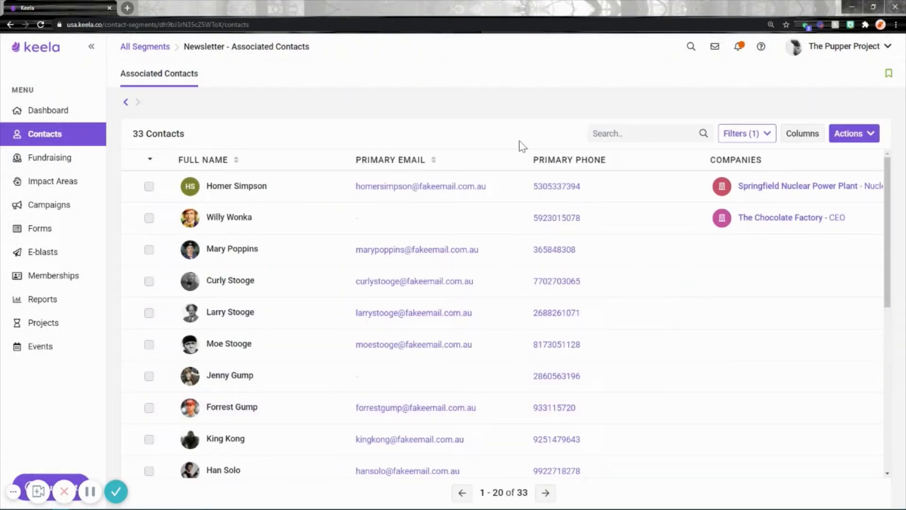
Remove Snail Mail Letter from the segment's Tags filter and have contacts match Any of the conditions.
{"action": "left_click", "coordinate": [742, 133]}
{"action": "left_click", "coordinate": [694, 159]}
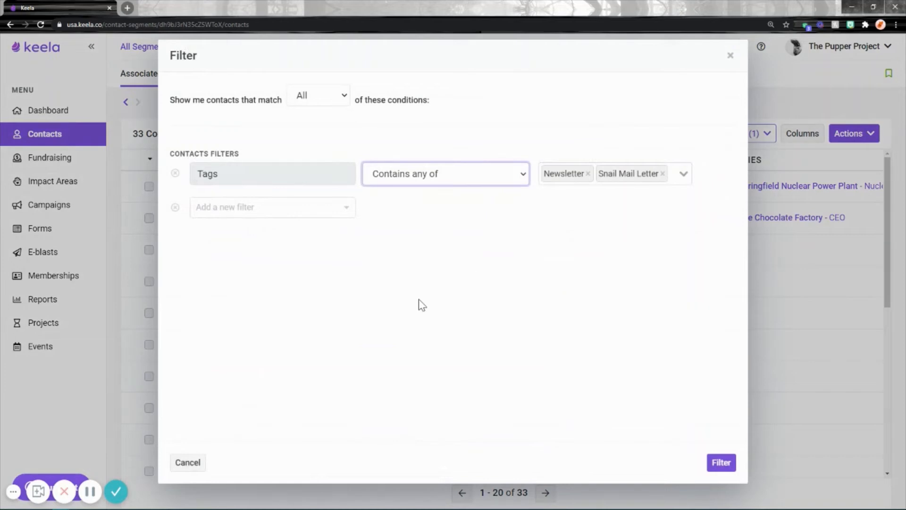
{"action": "left_click", "coordinate": [662, 174]}
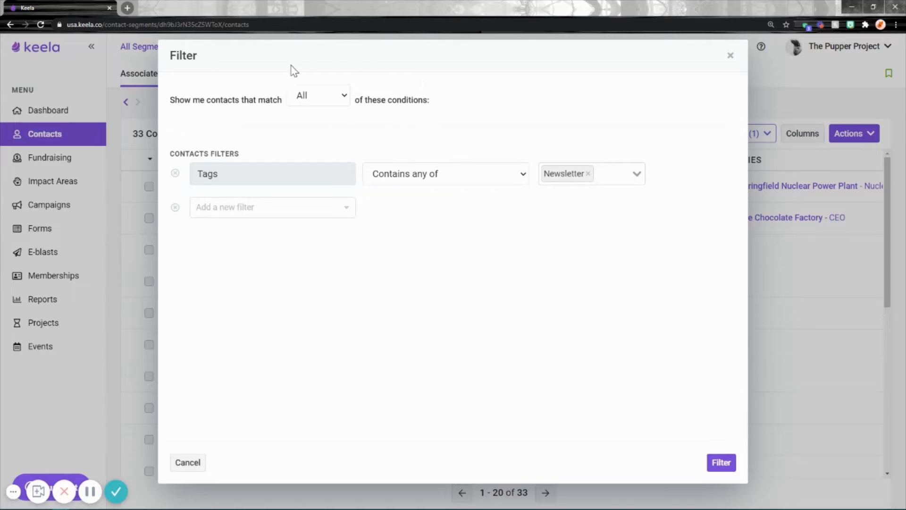
{"action": "left_click", "coordinate": [336, 99]}
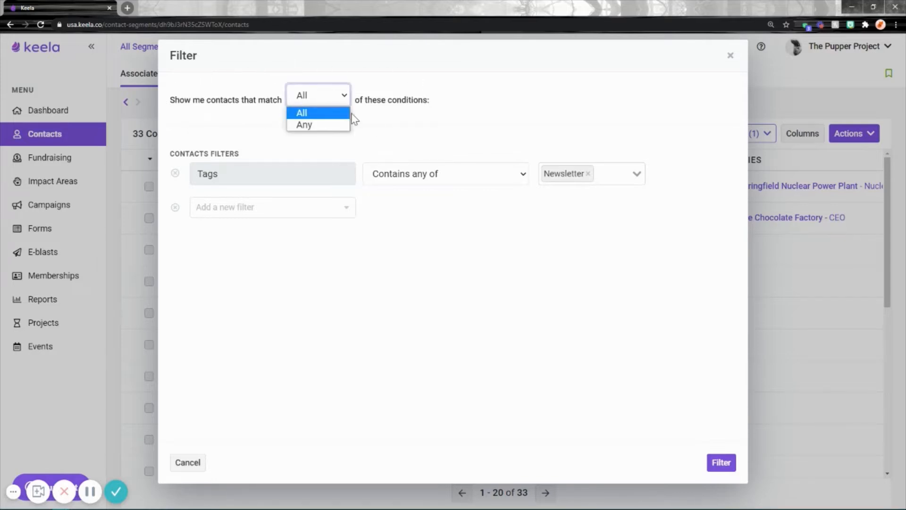
{"action": "left_click", "coordinate": [314, 125]}
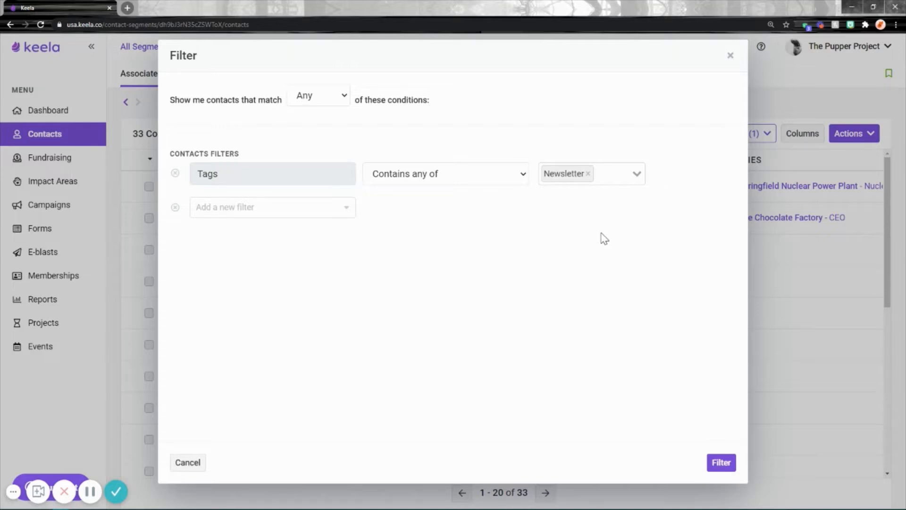
Search the filter fields for "primary" and add a Primary Email filter with the condition "Is filled".
{"action": "left_click", "coordinate": [244, 211]}
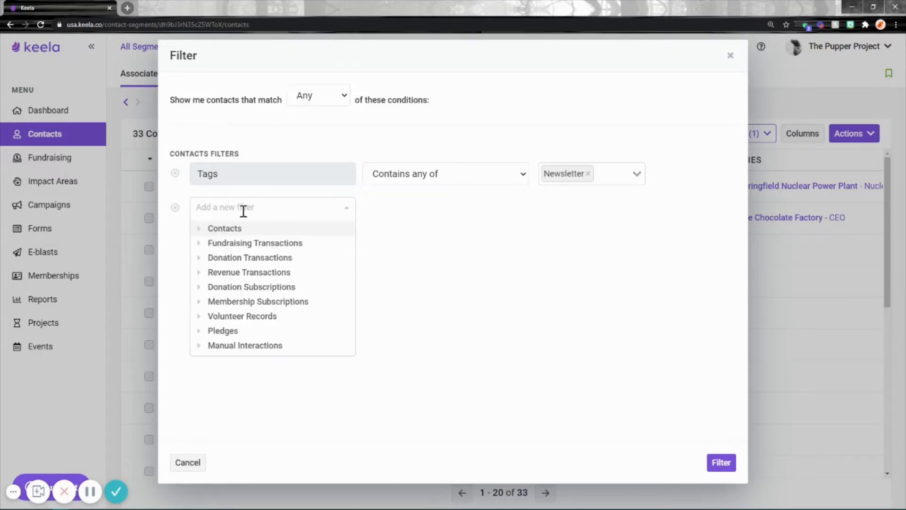
{"action": "type", "text": "primary"}
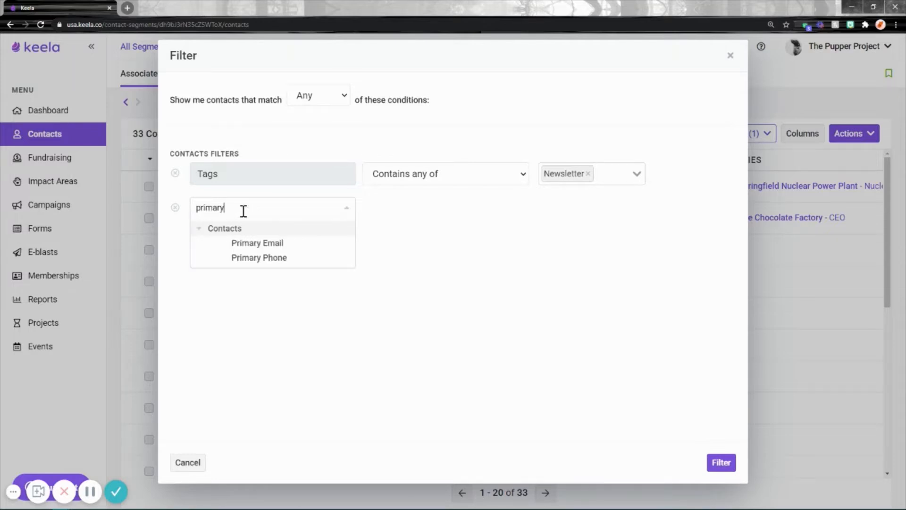
{"action": "left_click", "coordinate": [258, 243]}
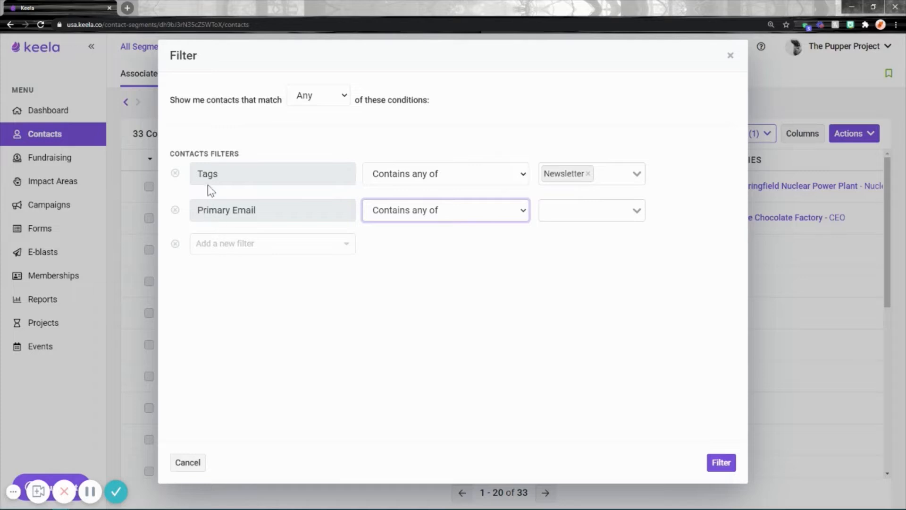
{"action": "left_click", "coordinate": [454, 216]}
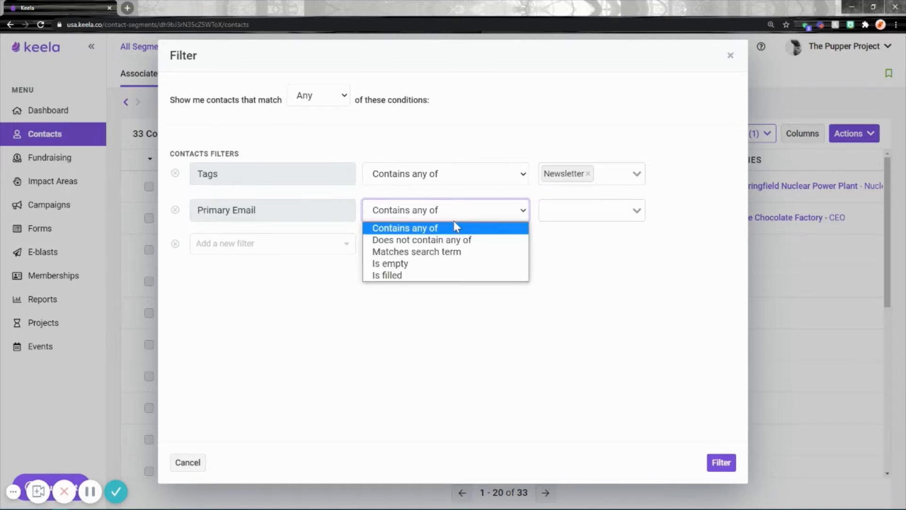
{"action": "left_click", "coordinate": [400, 276]}
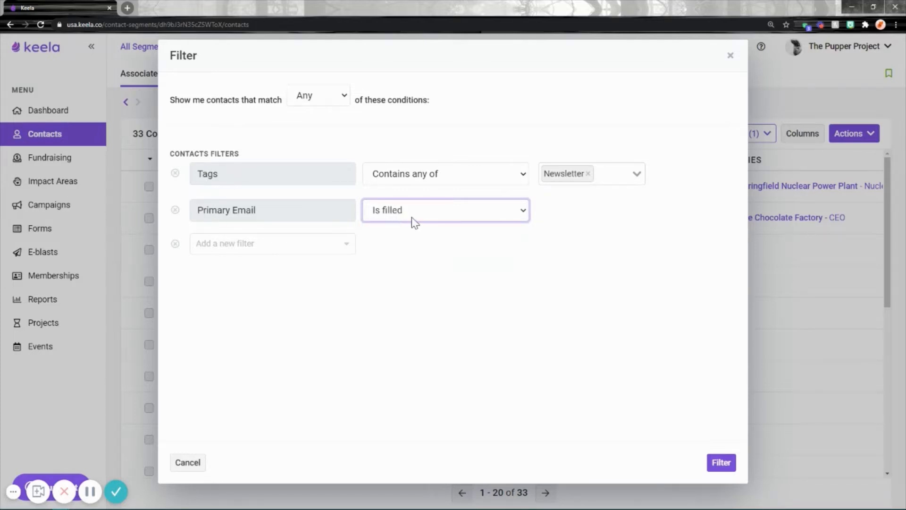
{"action": "left_click", "coordinate": [415, 219]}
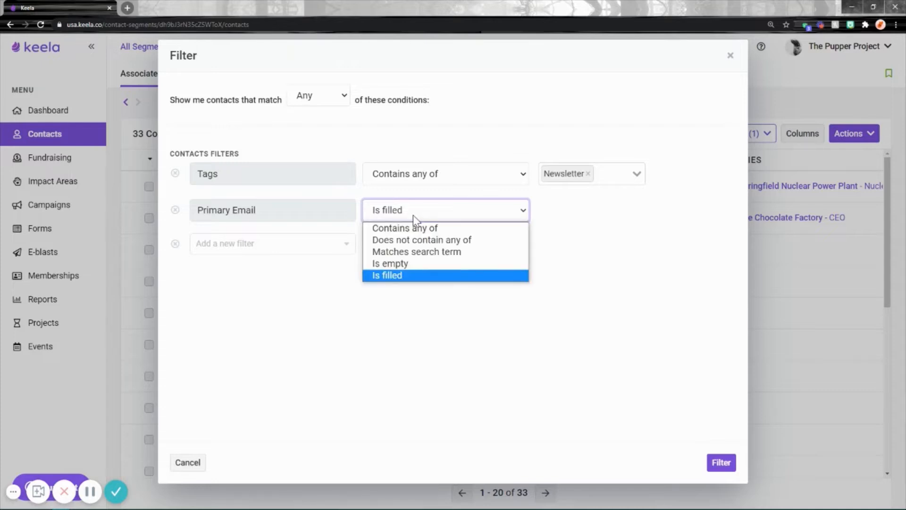
{"action": "left_click", "coordinate": [403, 278]}
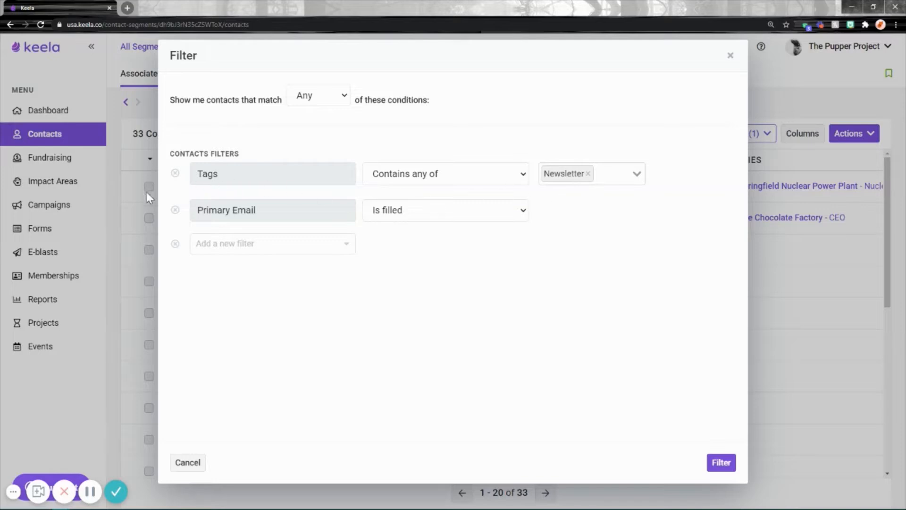
Set the matching back to All conditions, remove the Primary Email filter and apply the remaining Tags filter.
{"action": "left_click", "coordinate": [317, 96]}
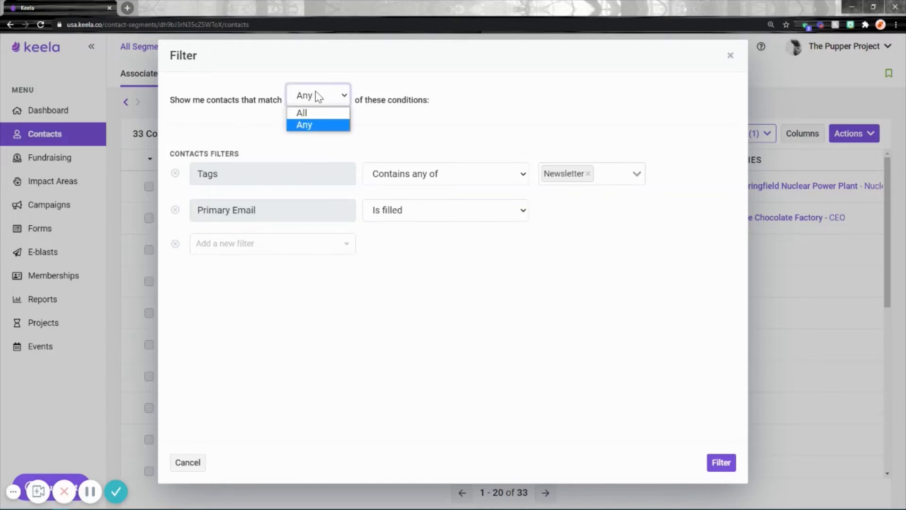
{"action": "left_click", "coordinate": [306, 113]}
{"action": "left_click", "coordinate": [513, 321]}
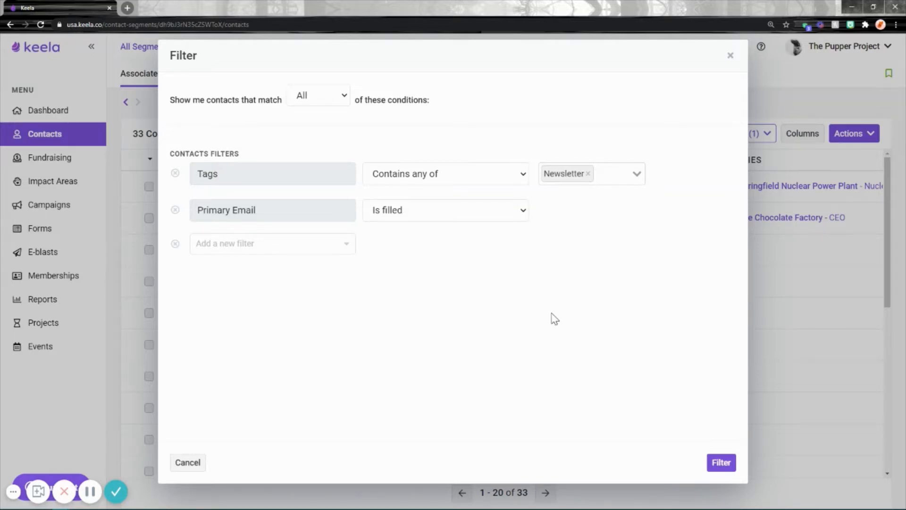
{"action": "left_click", "coordinate": [175, 210]}
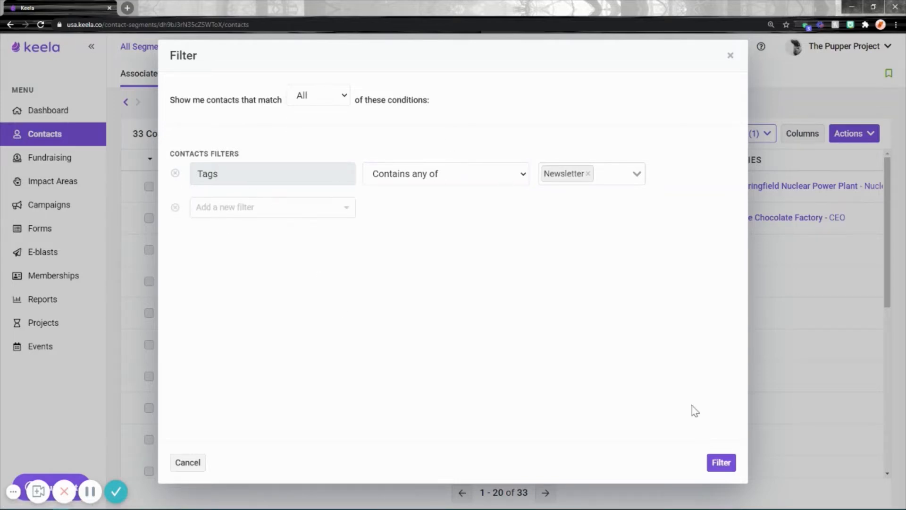
{"action": "left_click", "coordinate": [723, 465]}
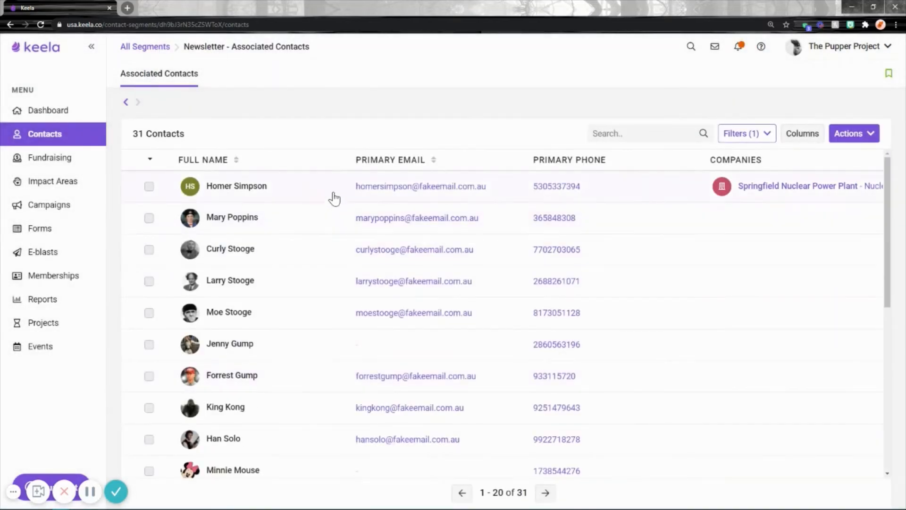
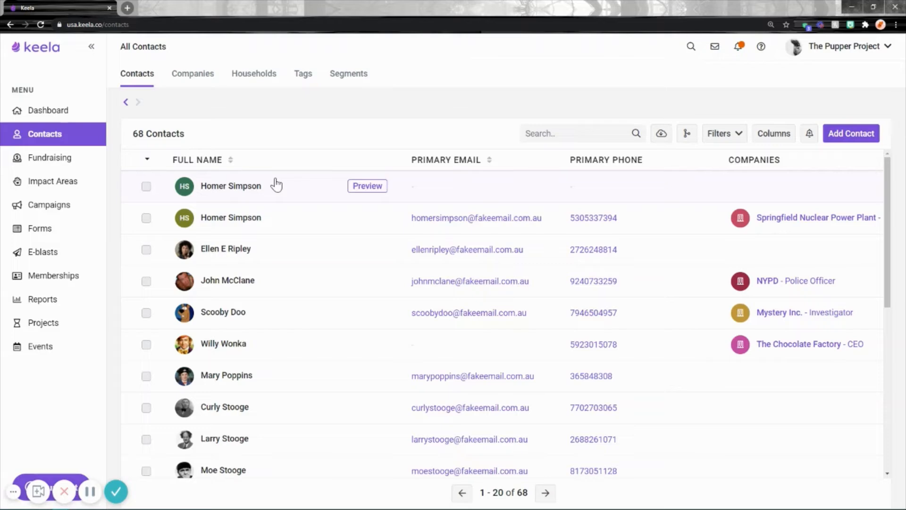
Add a Custom Fields filter from the Contacts group to the All Contacts list, using the AG 2020 - RSVP field.
{"action": "left_click", "coordinate": [722, 133]}
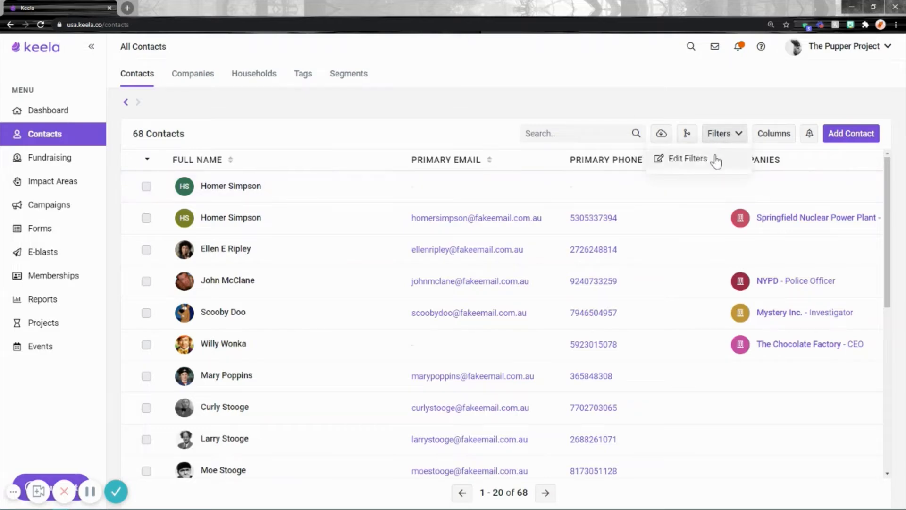
{"action": "left_click", "coordinate": [715, 157]}
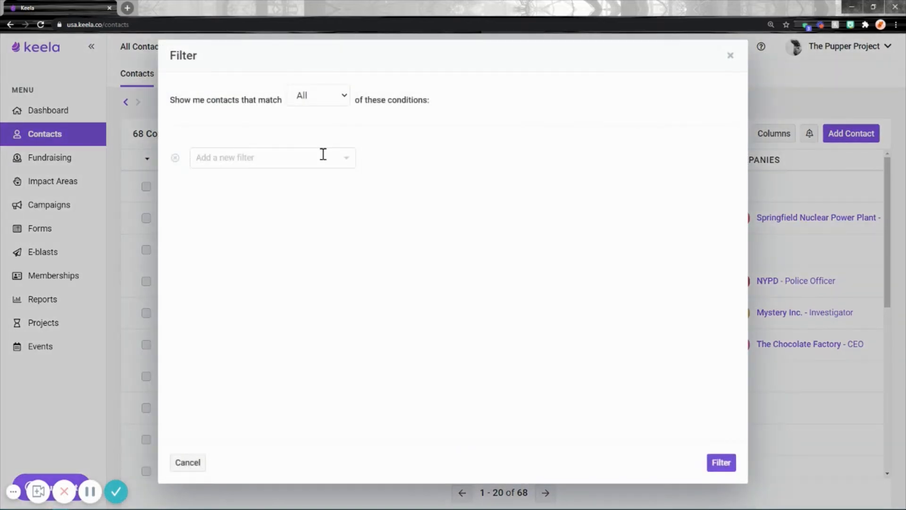
{"action": "left_click", "coordinate": [293, 158]}
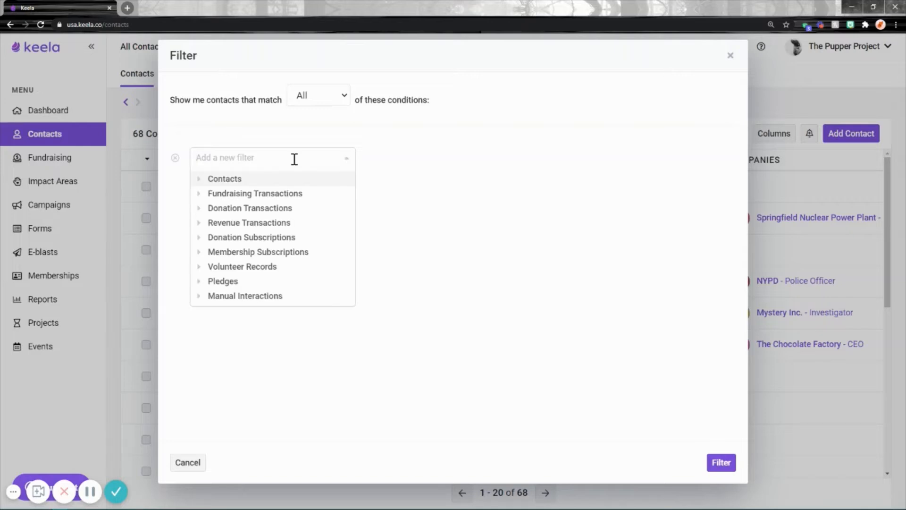
{"action": "left_click", "coordinate": [262, 178]}
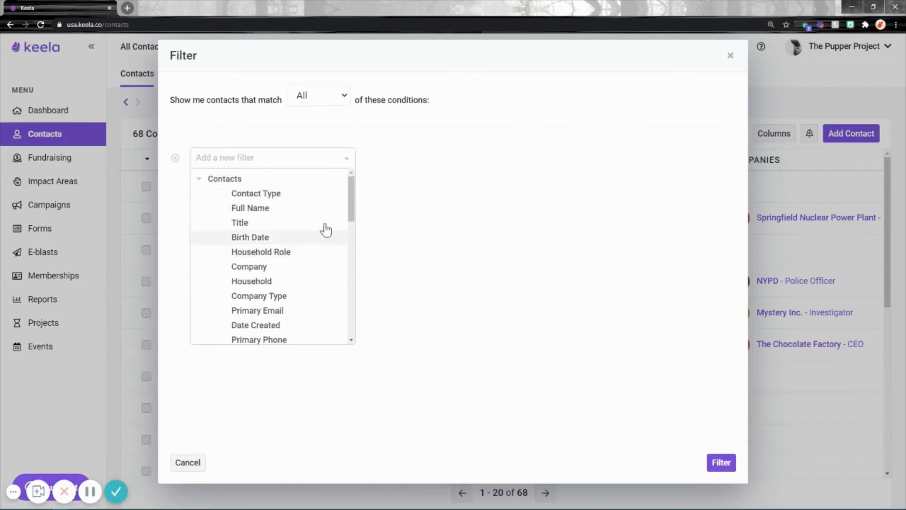
{"action": "left_click_drag", "start_coordinate": [354, 197], "coordinate": [351, 302]}
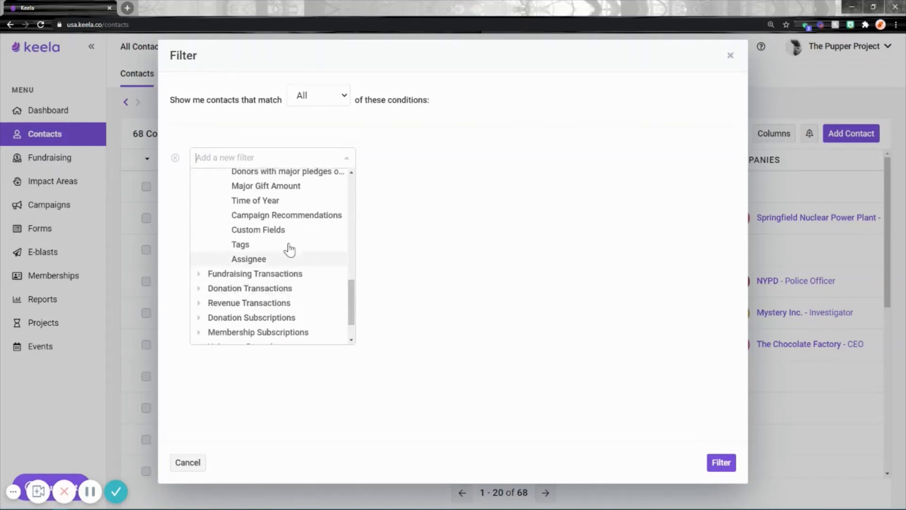
{"action": "left_click", "coordinate": [252, 231]}
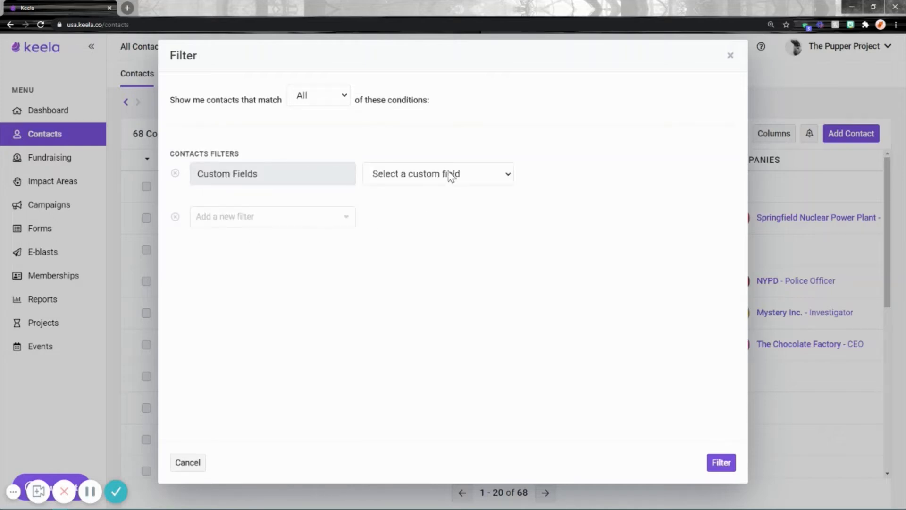
{"action": "left_click", "coordinate": [423, 182]}
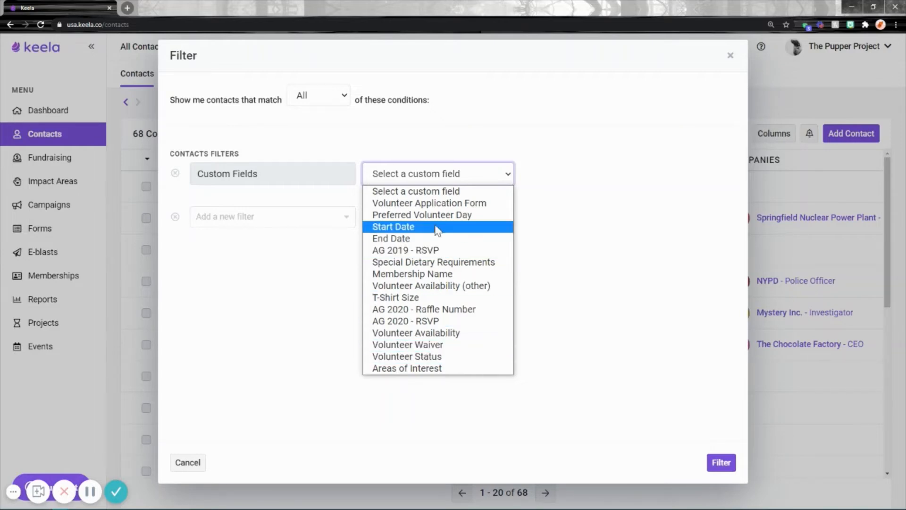
{"action": "left_click", "coordinate": [395, 322]}
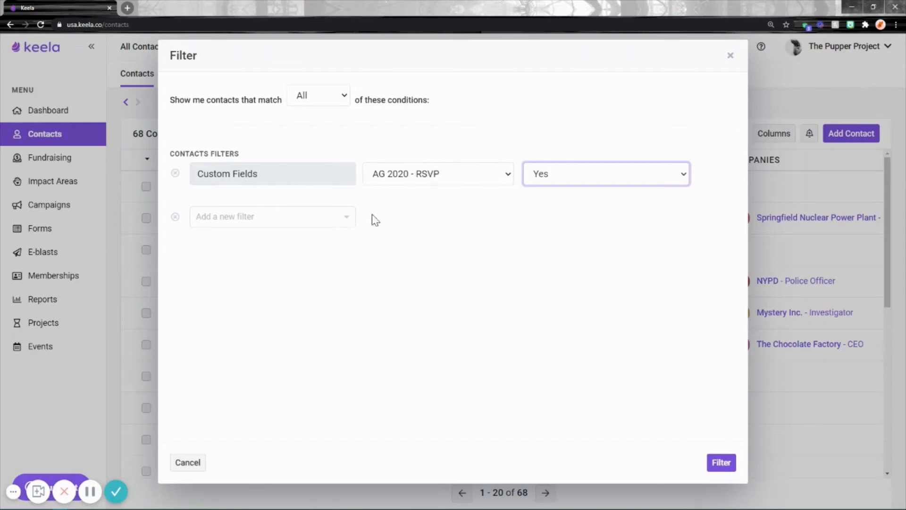
Set the AG 2020 - RSVP filter's condition to "Is filled" and review its other options.
{"action": "left_click", "coordinate": [612, 182]}
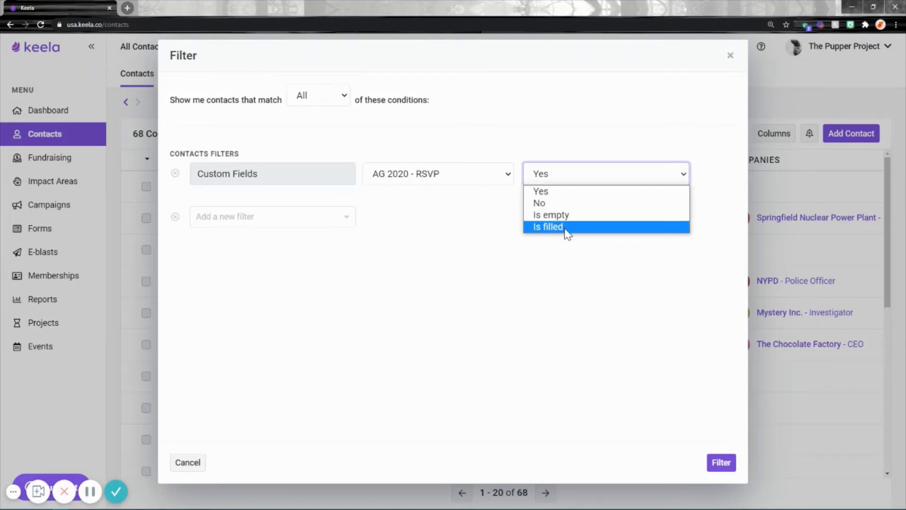
{"action": "left_click", "coordinate": [552, 227]}
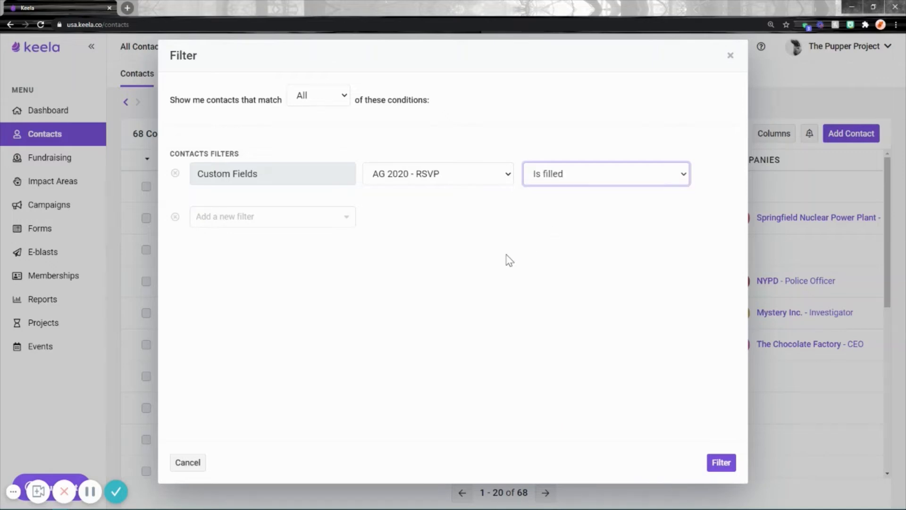
{"action": "left_click", "coordinate": [550, 182]}
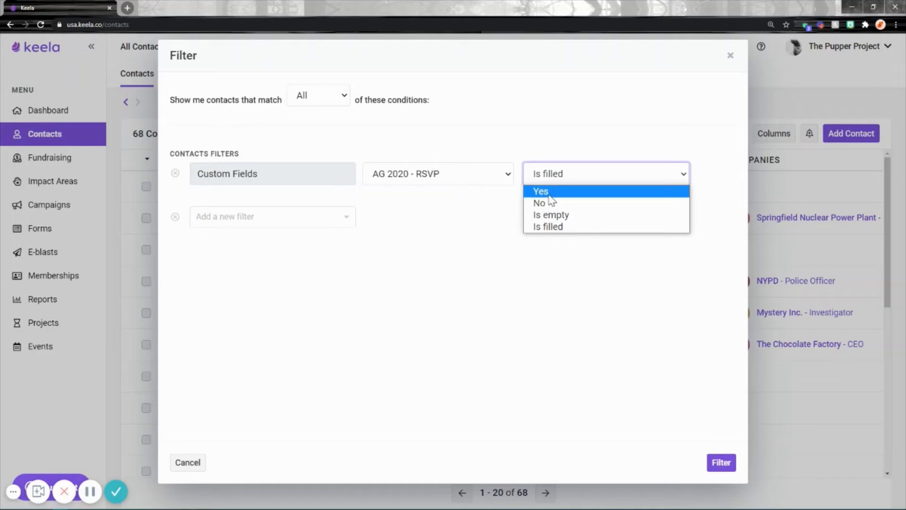
{"action": "left_click", "coordinate": [549, 227]}
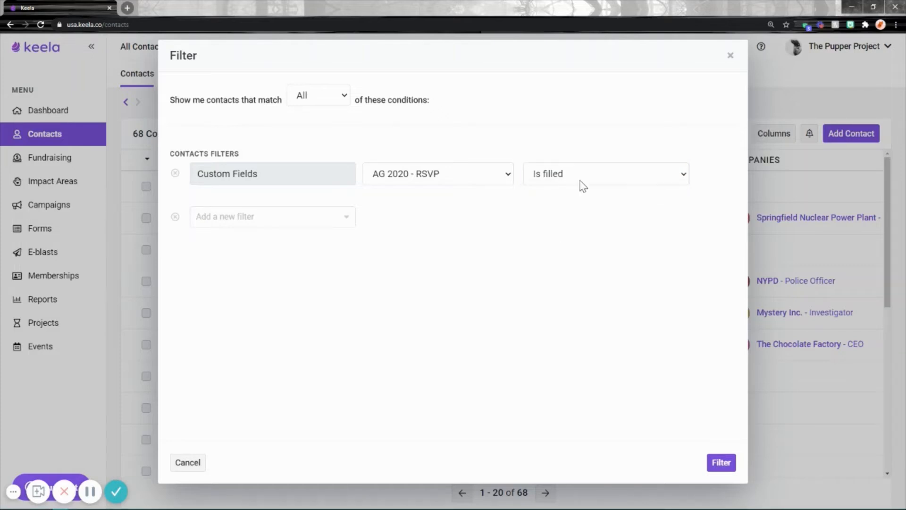
Set the AG 2020 - RSVP filter's condition to Yes and apply it to the contact list.
{"action": "left_click", "coordinate": [636, 178]}
{"action": "left_click", "coordinate": [615, 213]}
{"action": "left_click", "coordinate": [582, 266]}
{"action": "left_click", "coordinate": [578, 182]}
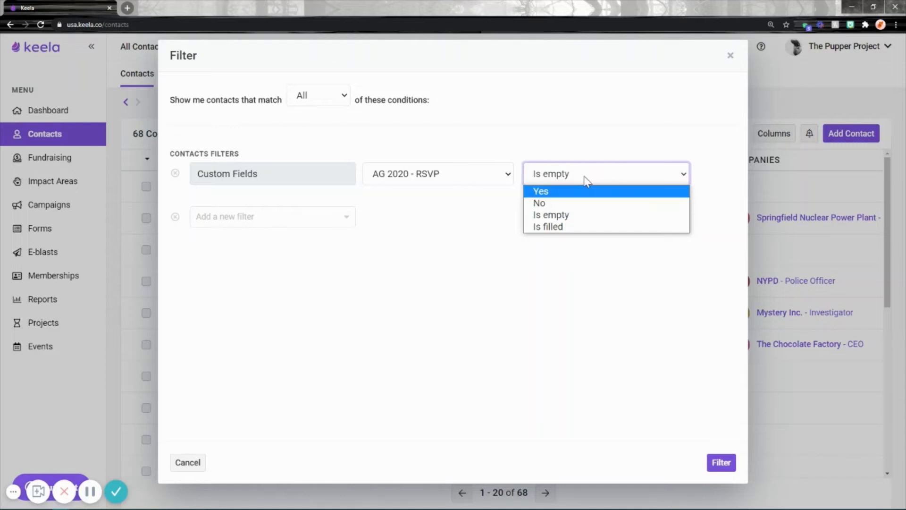
{"action": "left_click", "coordinate": [541, 194]}
{"action": "left_click", "coordinate": [562, 209]}
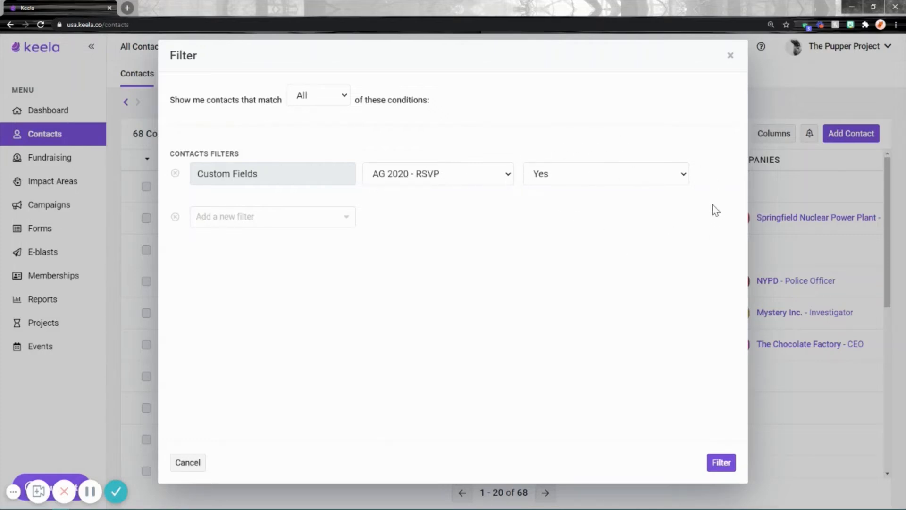
{"action": "left_click", "coordinate": [721, 463]}
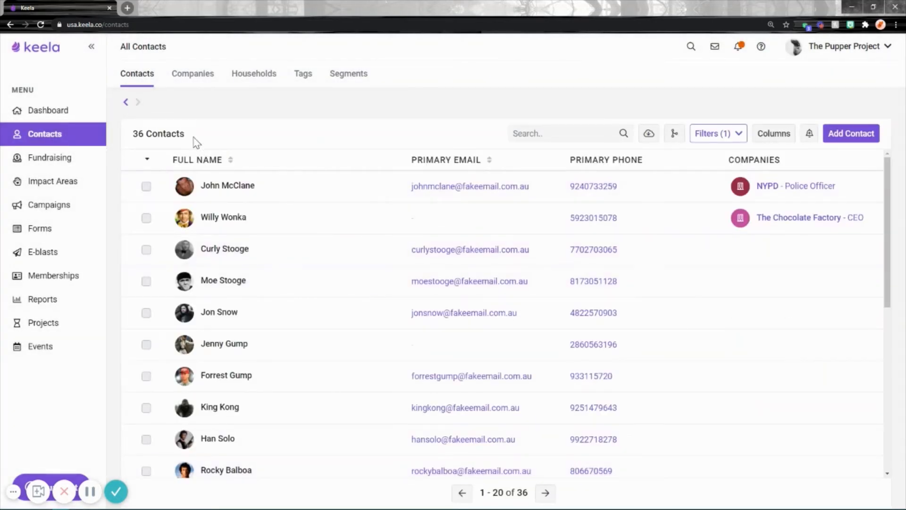
{"action": "left_click_drag", "start_coordinate": [194, 137], "coordinate": [134, 137]}
{"action": "left_click", "coordinate": [234, 141]}
Start a contacts export with the columns Full Name, Email, Phone, Special Dietary Requirements and AG 2020 - RSVP.
{"action": "left_click", "coordinate": [649, 134]}
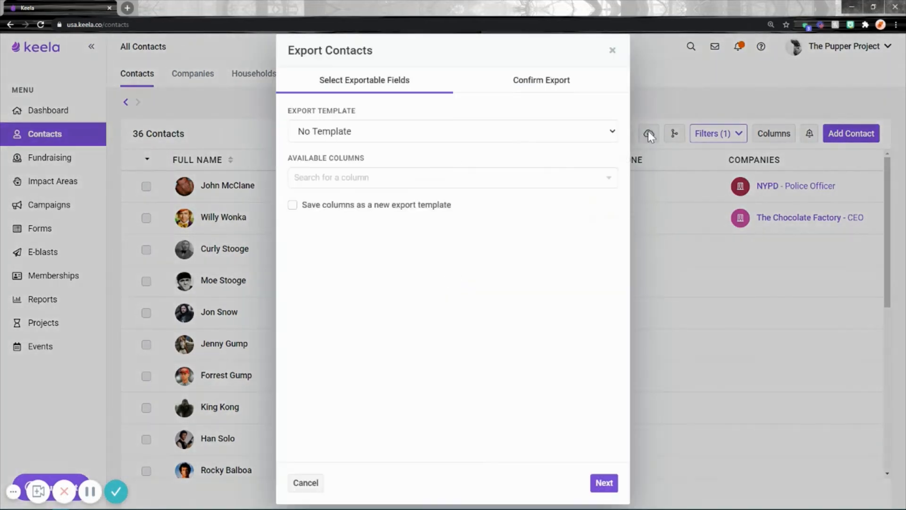
{"action": "left_click", "coordinate": [375, 179]}
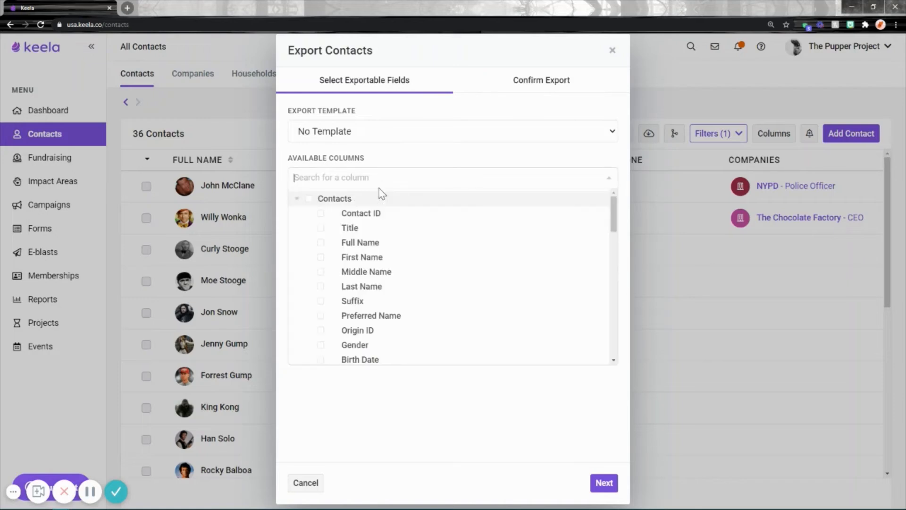
{"action": "left_click", "coordinate": [379, 243]}
{"action": "left_click_drag", "start_coordinate": [616, 208], "coordinate": [625, 235]}
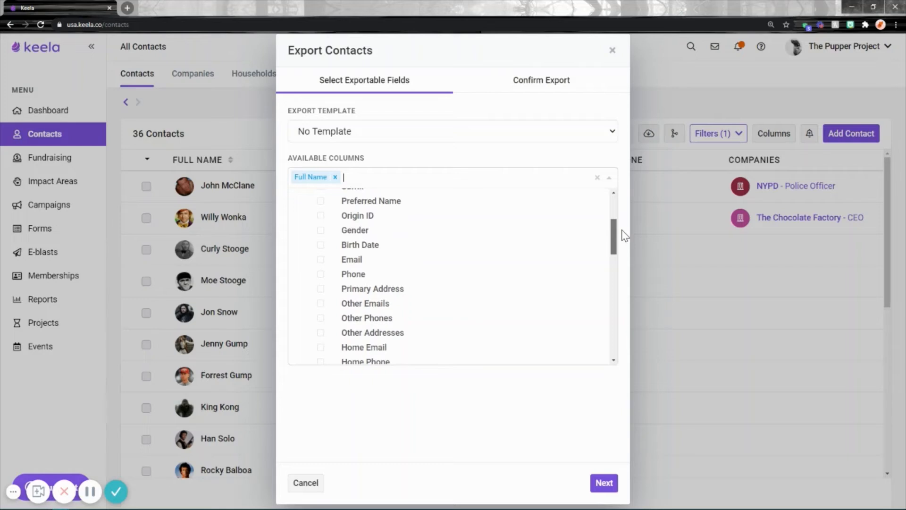
{"action": "left_click", "coordinate": [373, 260]}
{"action": "left_click", "coordinate": [357, 275]}
{"action": "left_click_drag", "start_coordinate": [619, 242], "coordinate": [614, 334]}
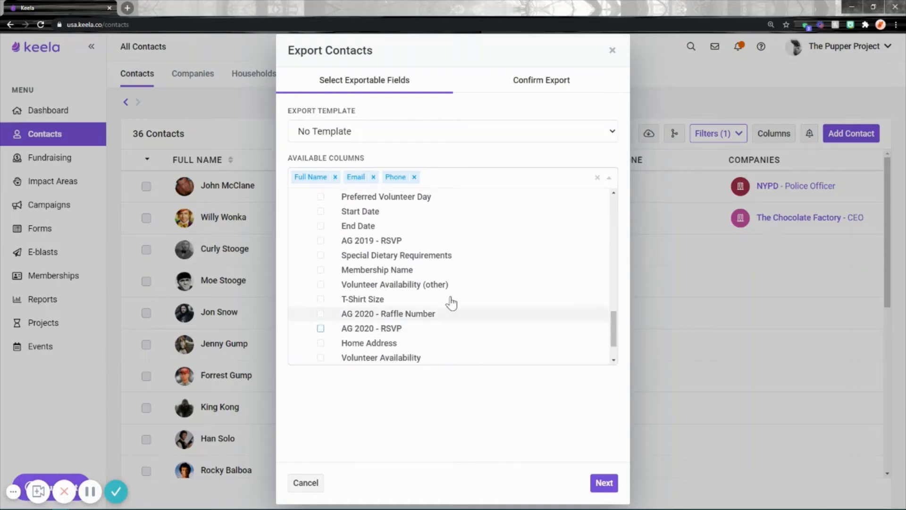
{"action": "left_click", "coordinate": [381, 255]}
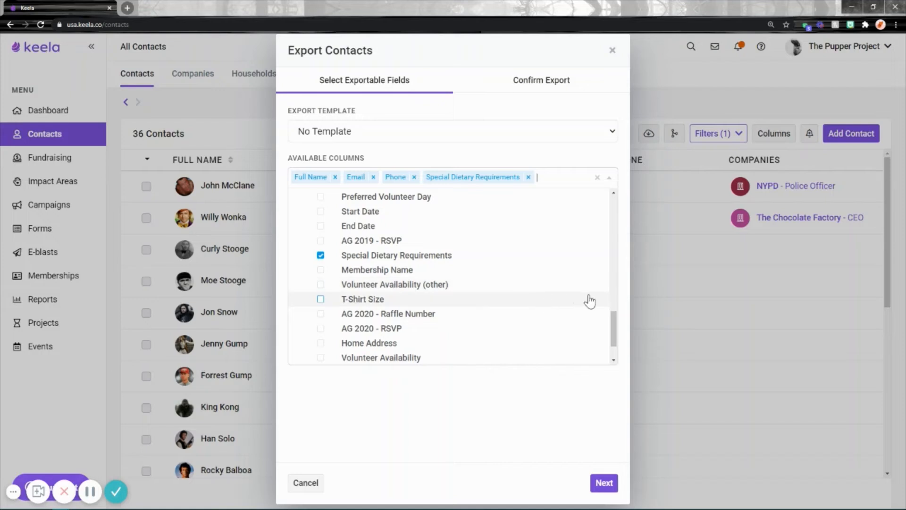
{"action": "left_click", "coordinate": [358, 332]}
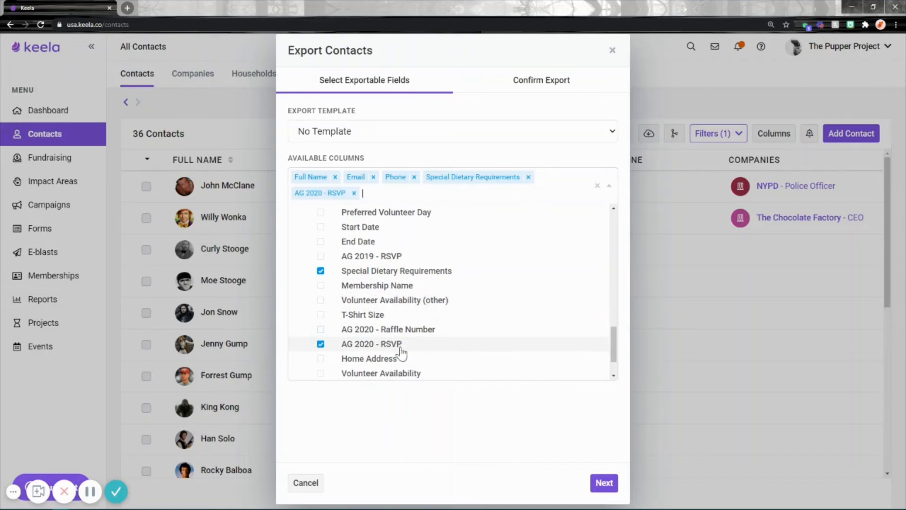
{"action": "scroll", "coordinate": [425, 361], "scroll_direction": "down", "scroll_amount": 1}
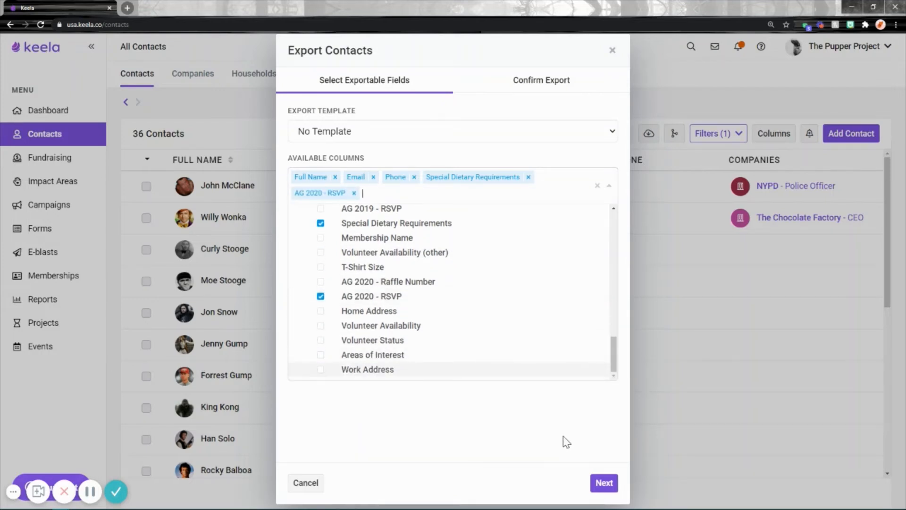
Name the export file RSVP-Yes and save the export.
{"action": "left_click", "coordinate": [606, 484]}
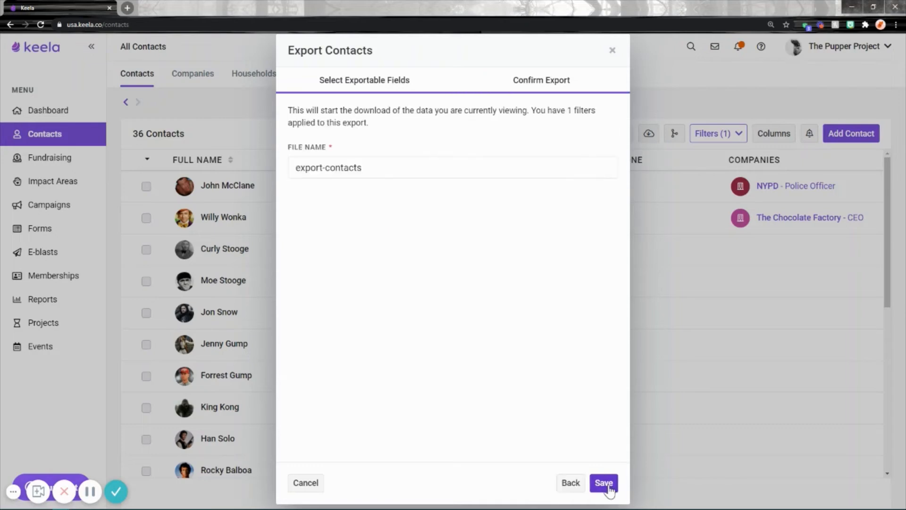
{"action": "left_click_drag", "start_coordinate": [373, 169], "coordinate": [87, 161]}
{"action": "type", "text": "N"}
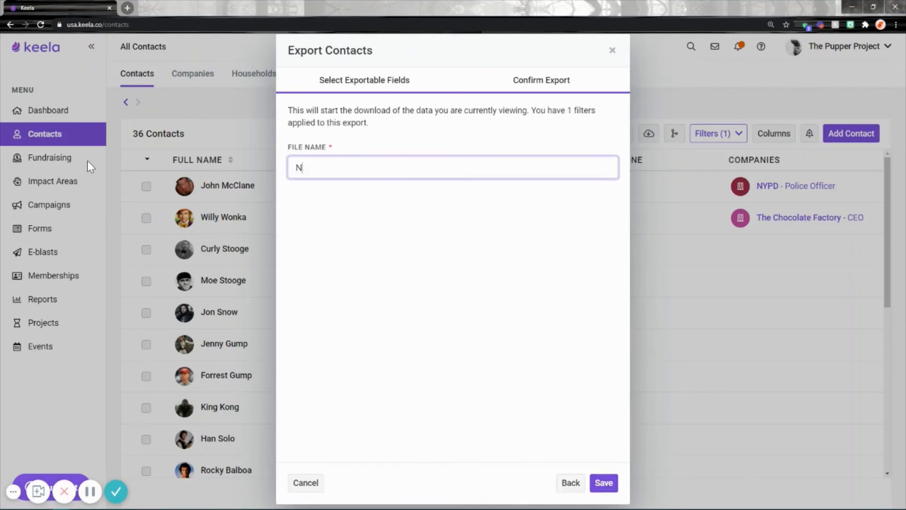
{"action": "type", "text": "SVP-Yes"}
{"action": "left_click", "coordinate": [602, 482]}
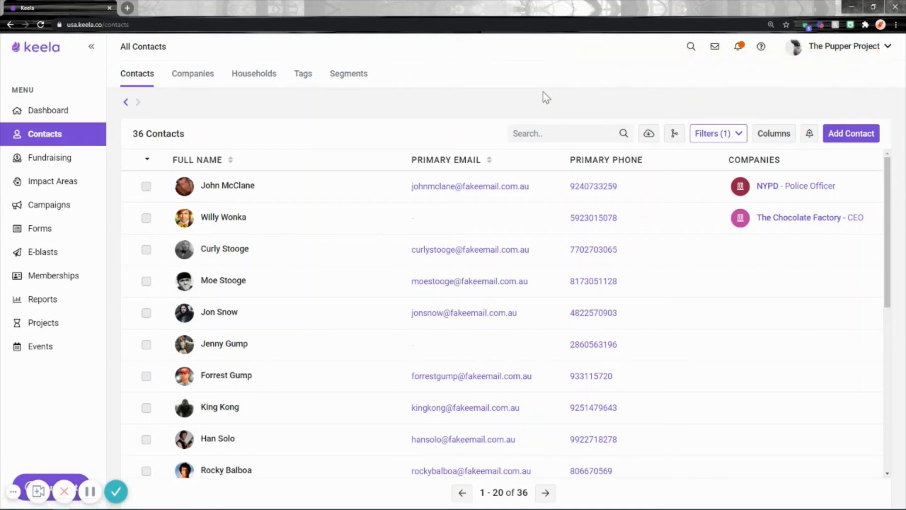
View the finished Contacts export from the notifications and return to the full contact list.
{"action": "left_click", "coordinate": [739, 47]}
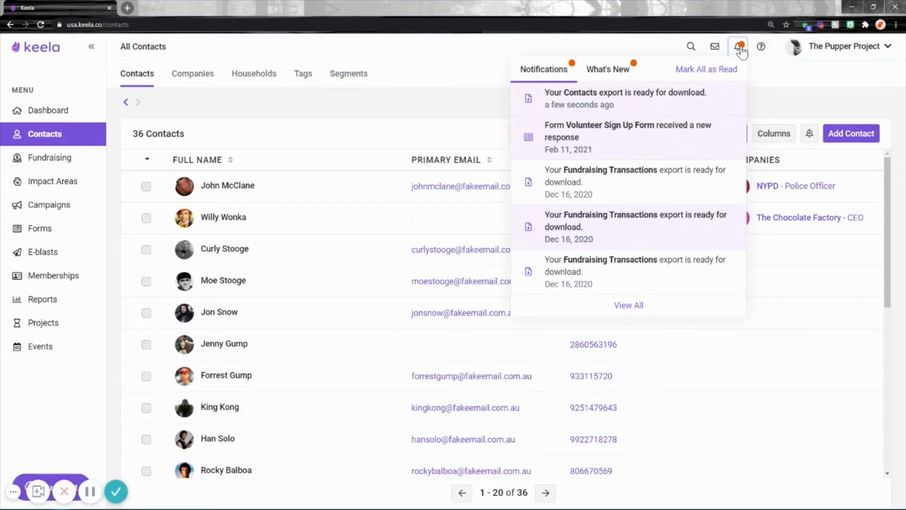
{"action": "left_click", "coordinate": [605, 103]}
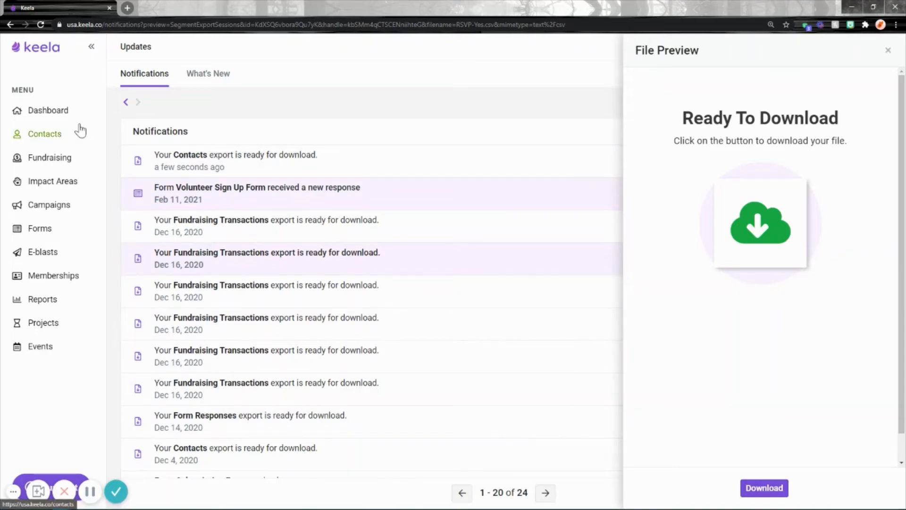
{"action": "left_click", "coordinate": [59, 137]}
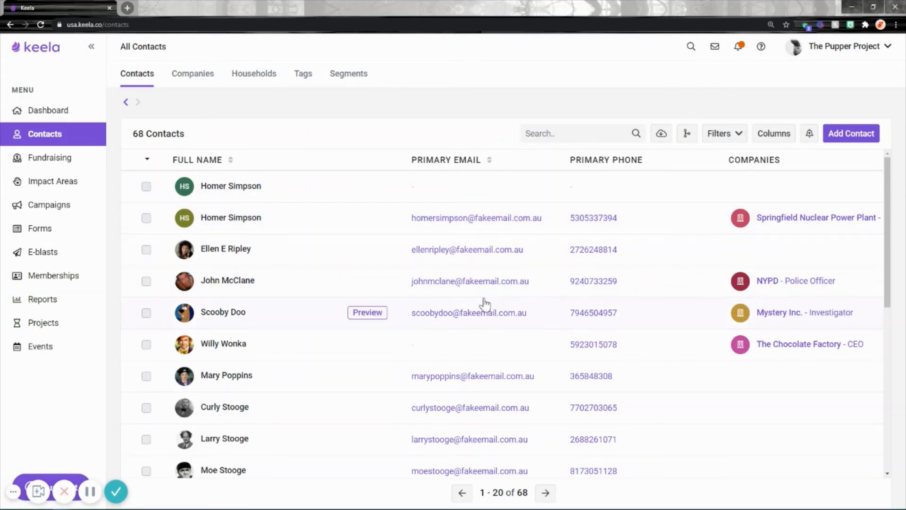
{"action": "left_click", "coordinate": [116, 491]}
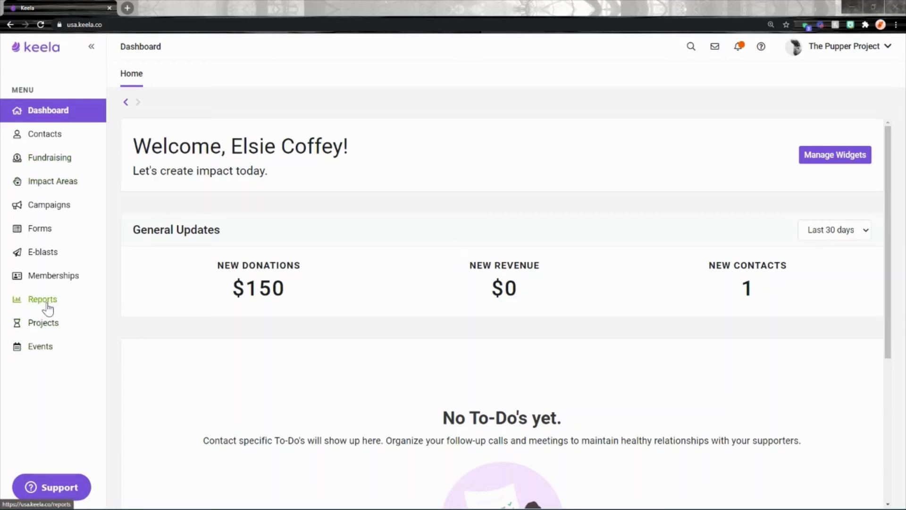
Open the list of all fundraising transactions and check the number of transactions.
{"action": "left_click", "coordinate": [58, 163]}
{"action": "left_click", "coordinate": [274, 76]}
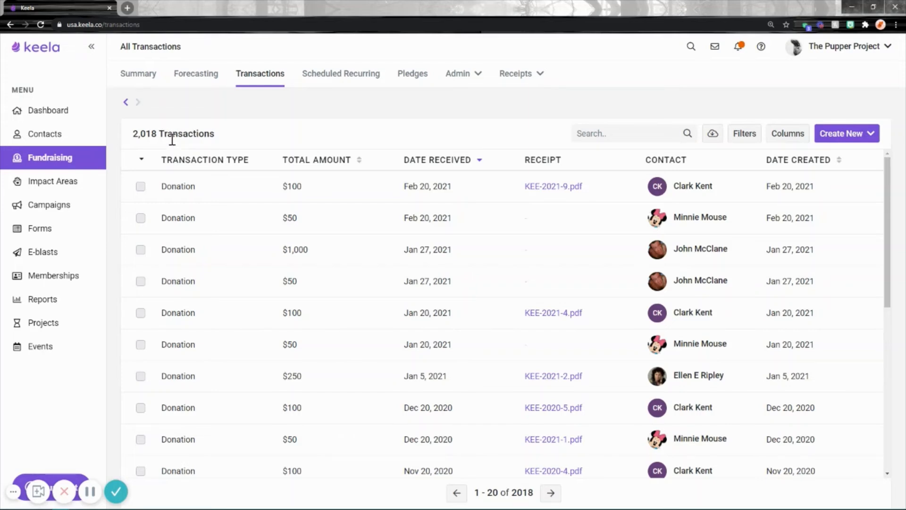
{"action": "double_click", "coordinate": [158, 134]}
{"action": "double_click", "coordinate": [136, 133]}
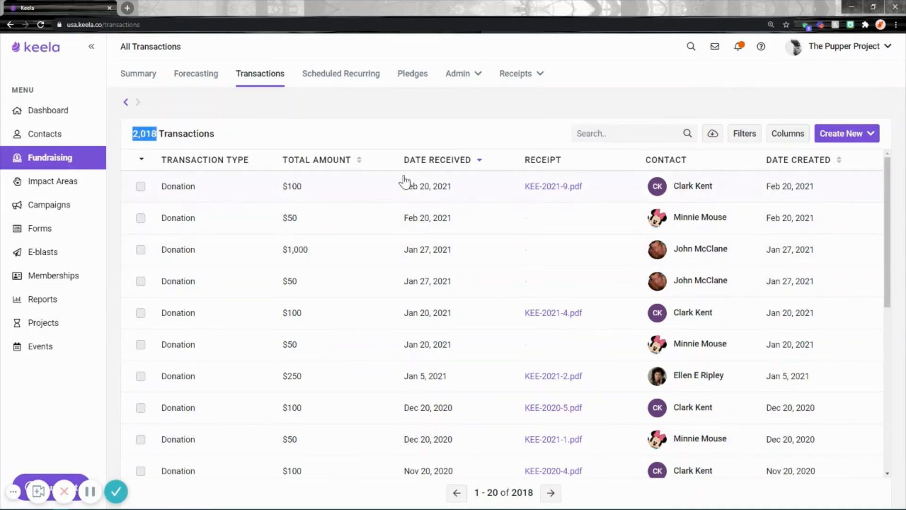
{"action": "left_click", "coordinate": [410, 135]}
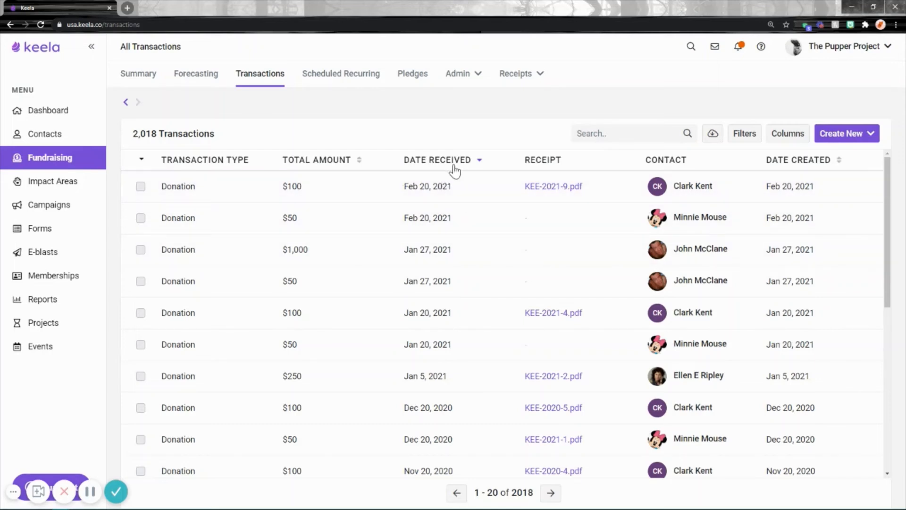
Filter the transactions by Transaction Type with the condition "Contains any of" and the value Donation, and check the filtered count.
{"action": "left_click", "coordinate": [745, 135]}
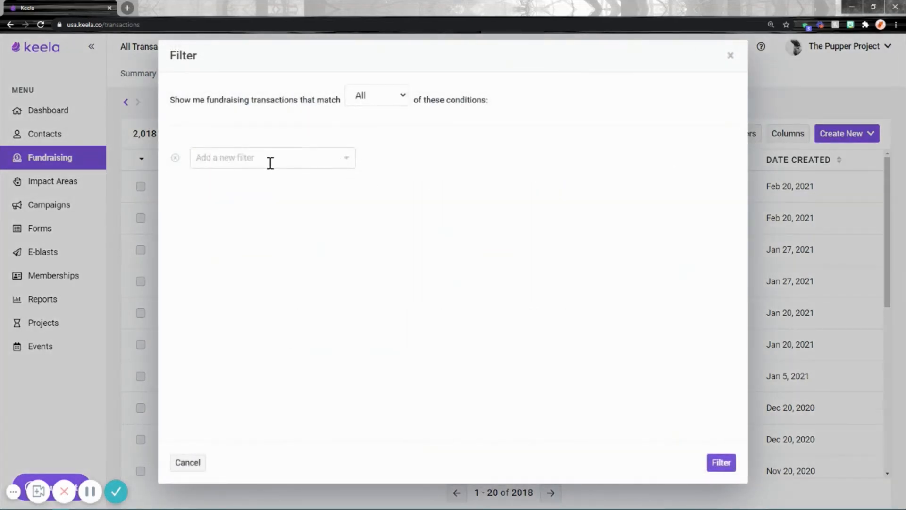
{"action": "left_click", "coordinate": [269, 161]}
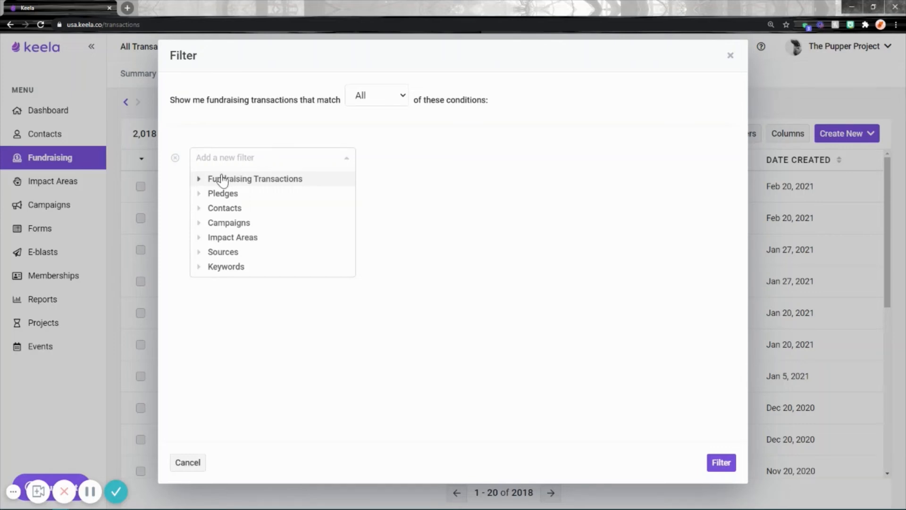
{"action": "left_click", "coordinate": [265, 182]}
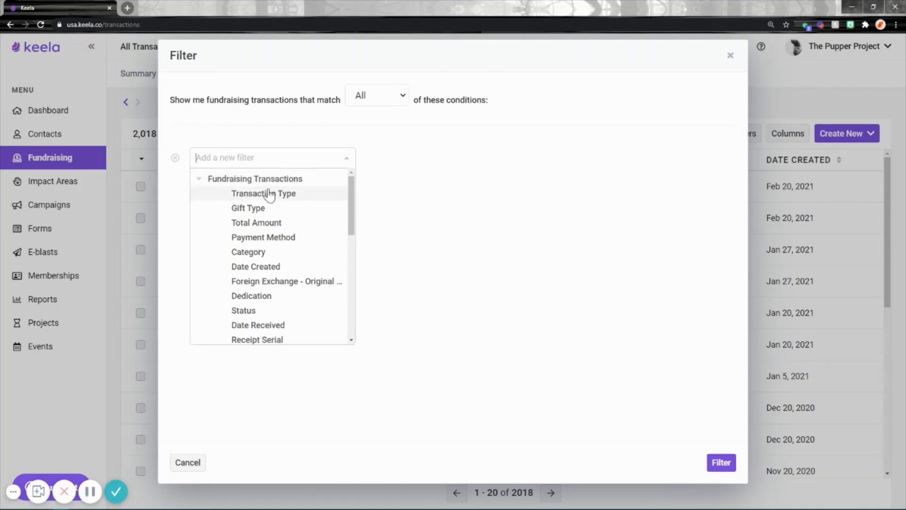
{"action": "left_click", "coordinate": [270, 194]}
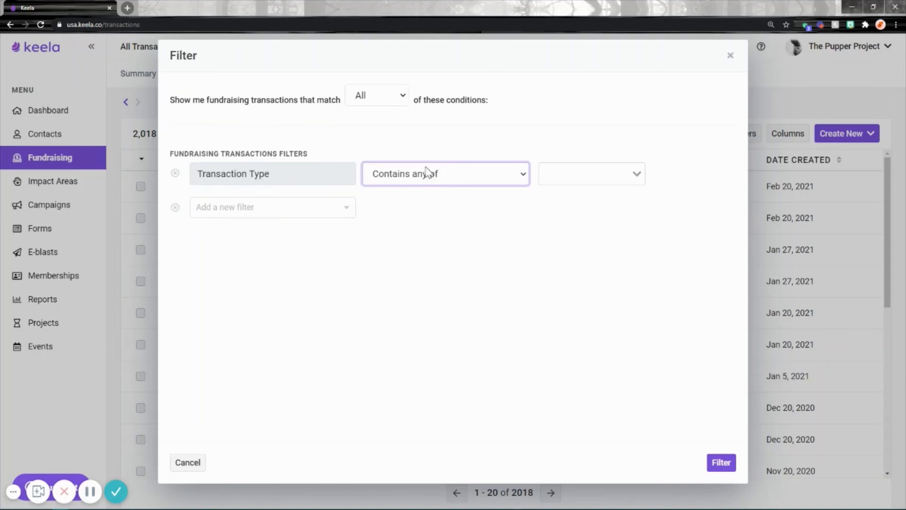
{"action": "left_click", "coordinate": [578, 174]}
{"action": "left_click", "coordinate": [583, 201]}
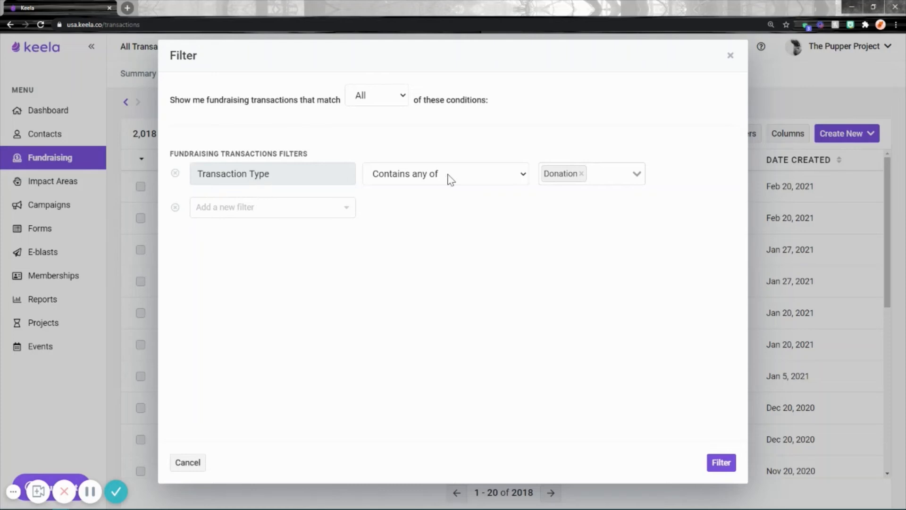
{"action": "left_click", "coordinate": [721, 462]}
{"action": "left_click_drag", "start_coordinate": [158, 133], "coordinate": [133, 134]}
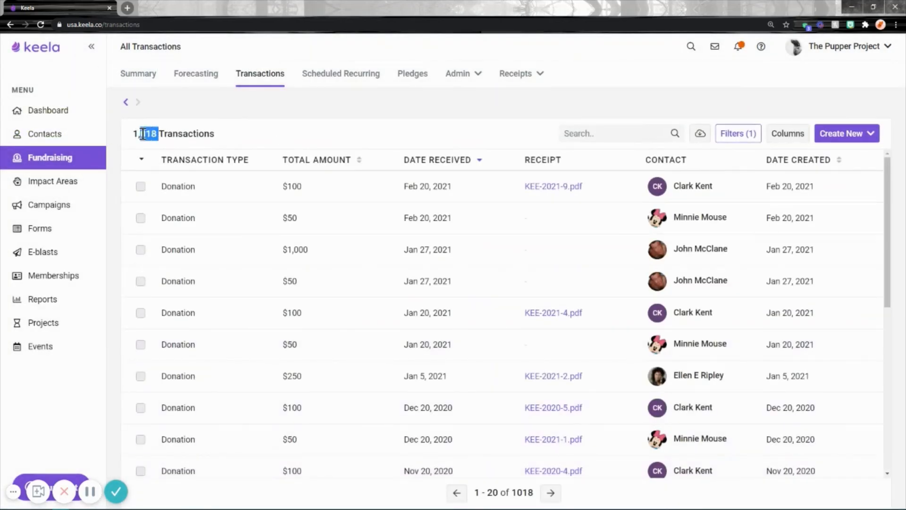
Change the Transaction Type filter to "Does not contain any of" Revenue and apply it.
{"action": "left_click", "coordinate": [736, 135]}
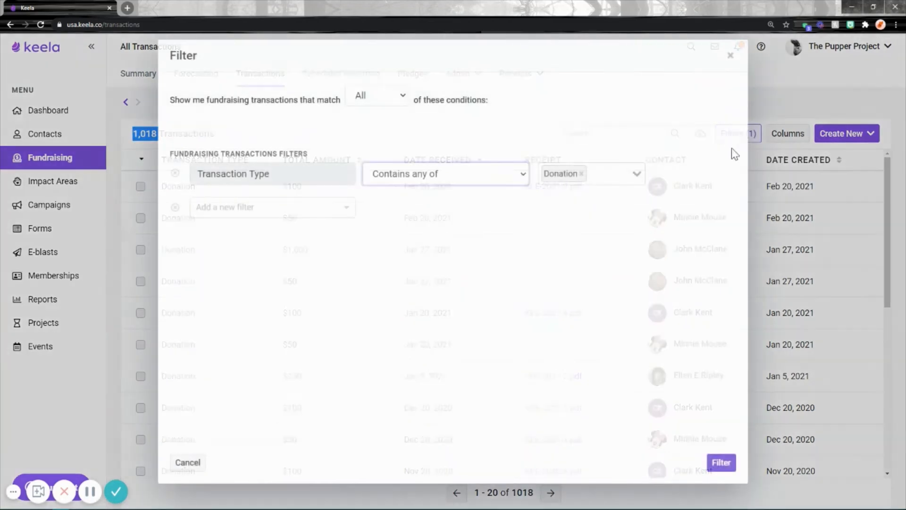
{"action": "left_click", "coordinate": [421, 182]}
{"action": "left_click", "coordinate": [439, 204]}
{"action": "left_click", "coordinate": [581, 174]}
{"action": "left_click", "coordinate": [591, 176]}
{"action": "left_click", "coordinate": [581, 210]}
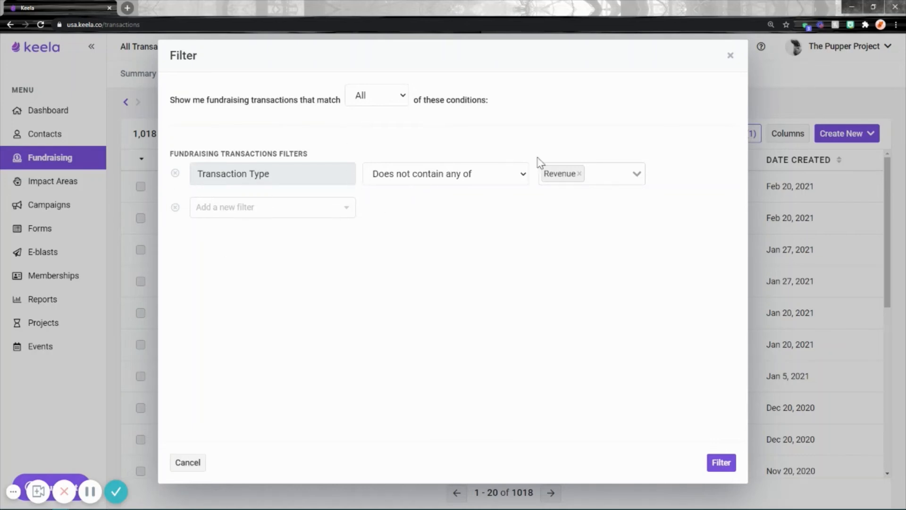
{"action": "left_click", "coordinate": [724, 465]}
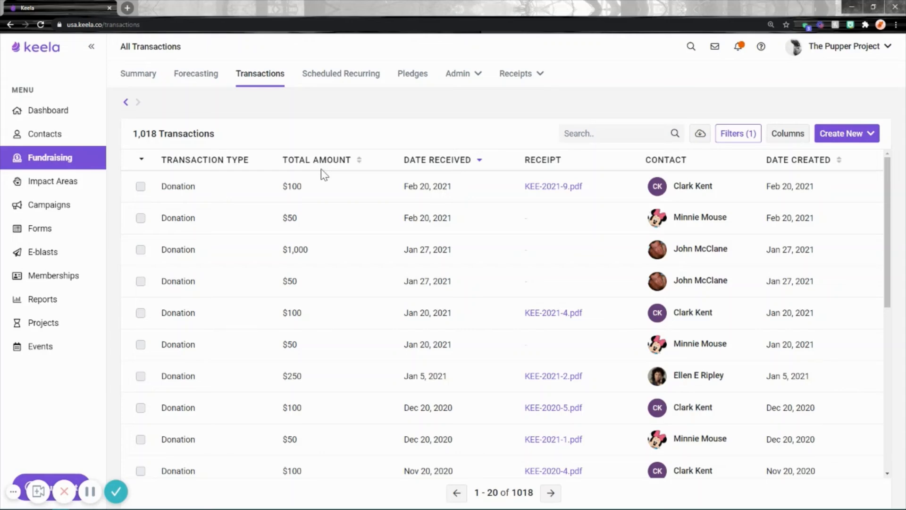
Set the Transaction Type filter back to "Contains any of" with the value Donation.
{"action": "left_click", "coordinate": [734, 136]}
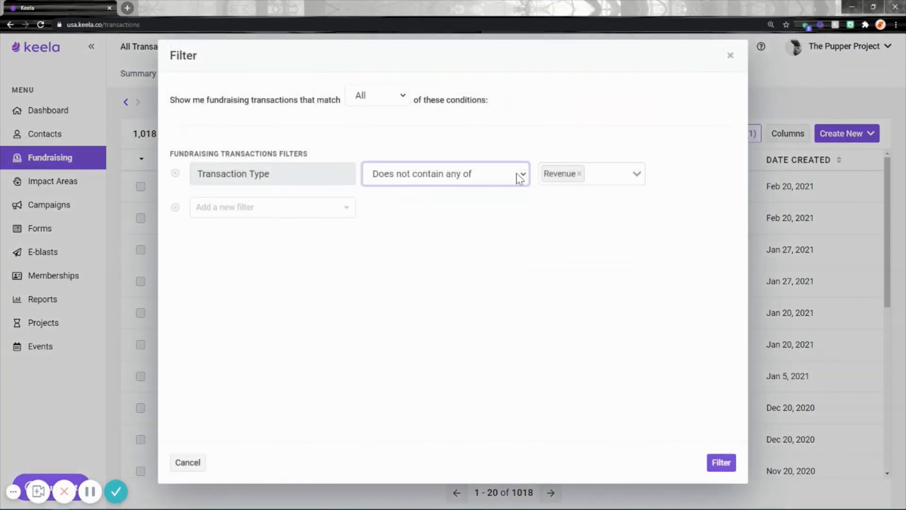
{"action": "left_click", "coordinate": [450, 182]}
{"action": "left_click", "coordinate": [448, 190]}
{"action": "left_click", "coordinate": [579, 175]}
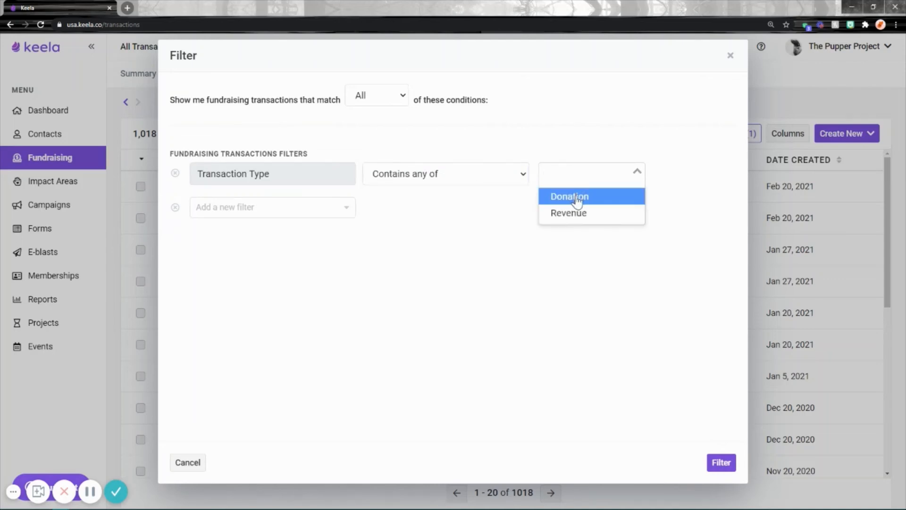
{"action": "left_click", "coordinate": [577, 195]}
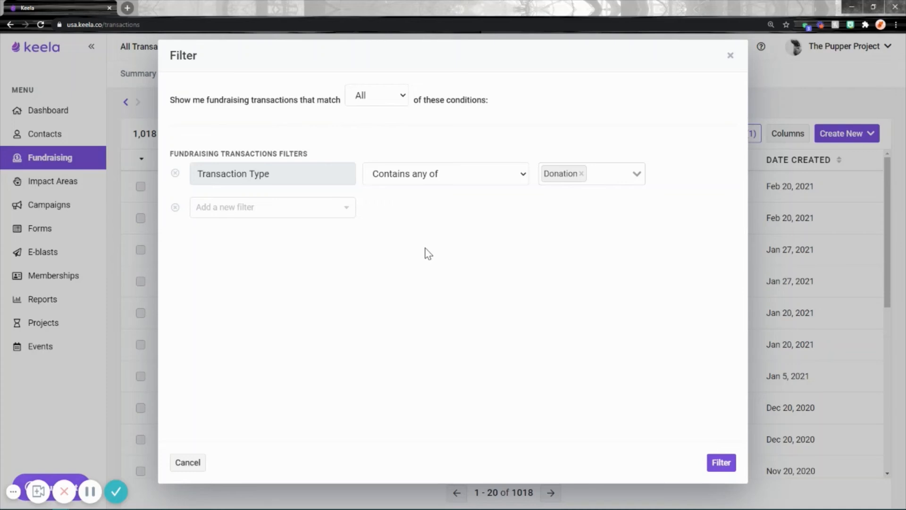
Add a Date Received filter with the condition "Is relatively" and the value Last year, and apply it to the transactions.
{"action": "left_click", "coordinate": [310, 207]}
{"action": "left_click", "coordinate": [269, 230]}
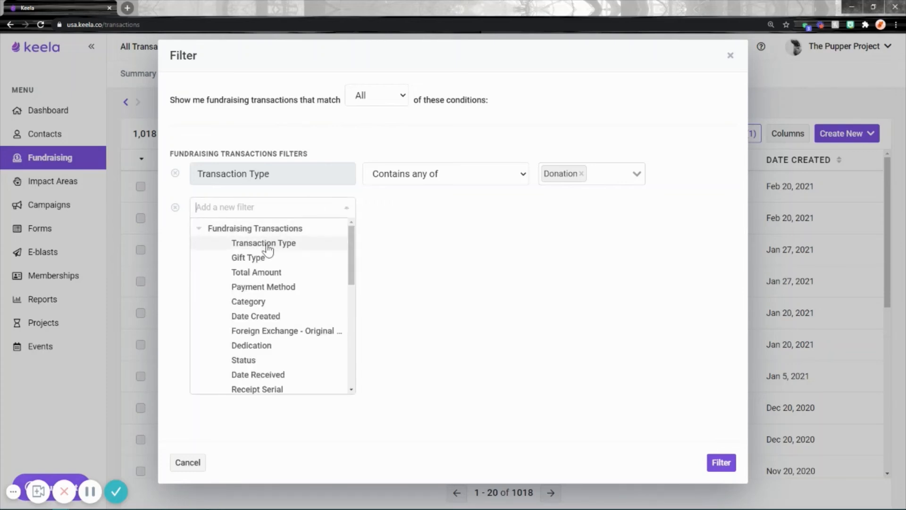
{"action": "scroll", "coordinate": [352, 236], "scroll_direction": "down", "scroll_amount": 1}
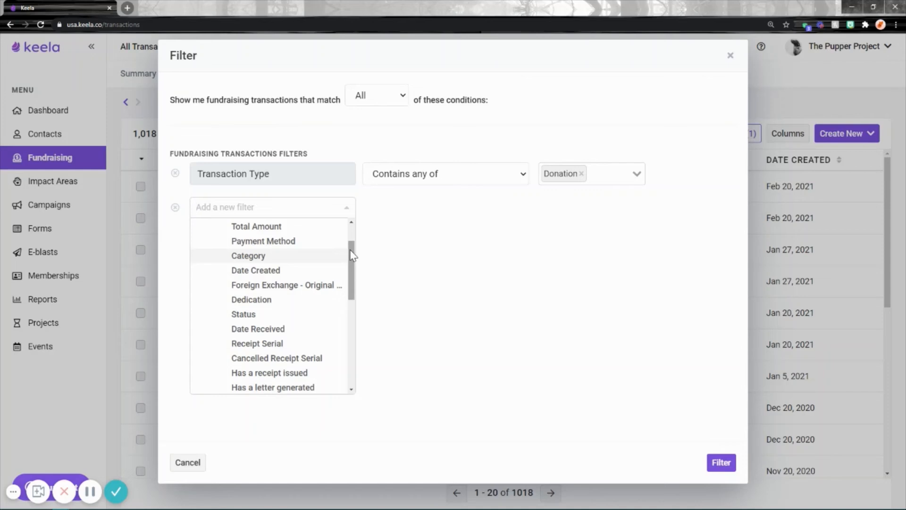
{"action": "left_click", "coordinate": [256, 330]}
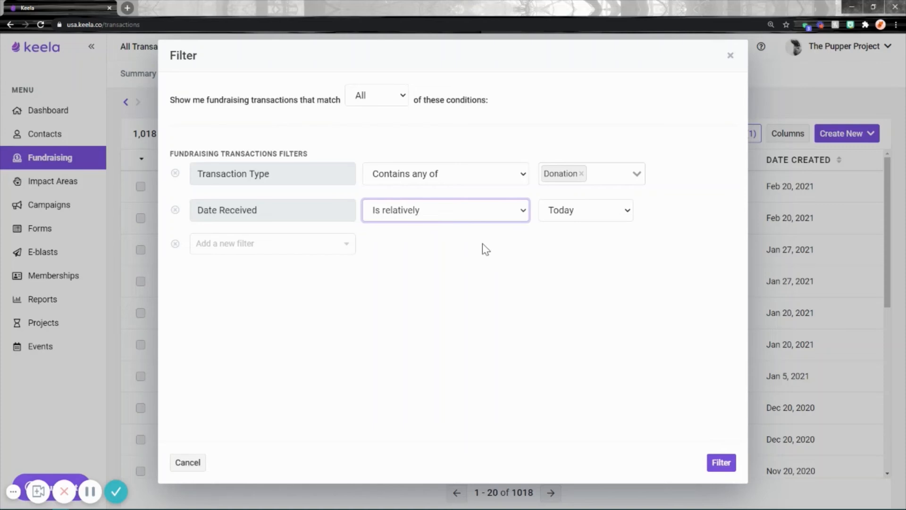
{"action": "left_click", "coordinate": [461, 216]}
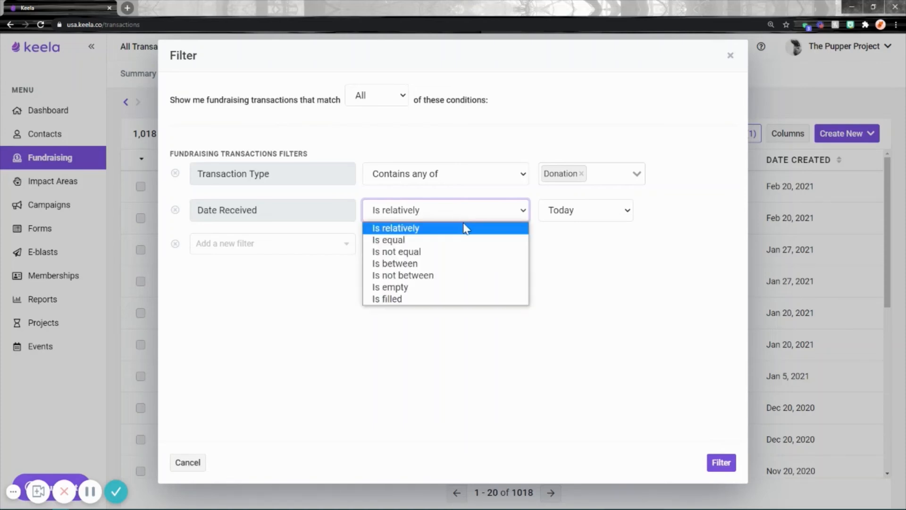
{"action": "left_click", "coordinate": [400, 230]}
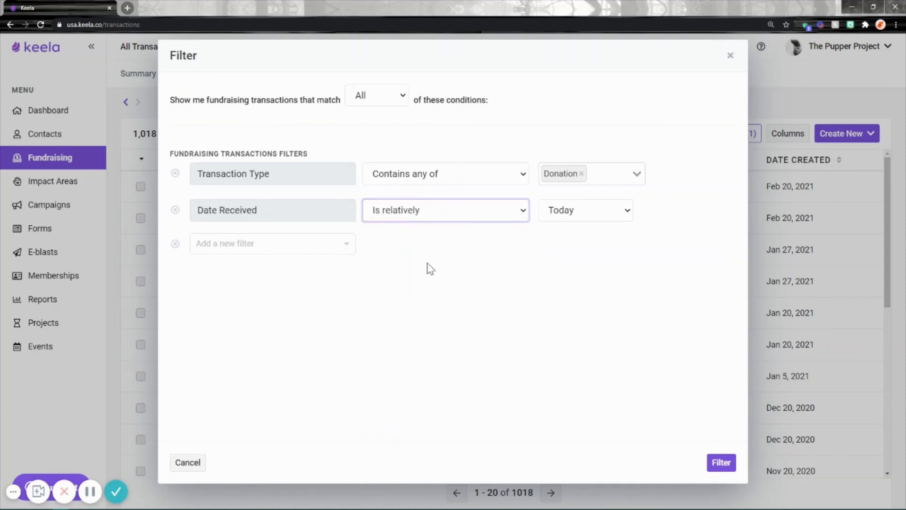
{"action": "left_click", "coordinate": [617, 216]}
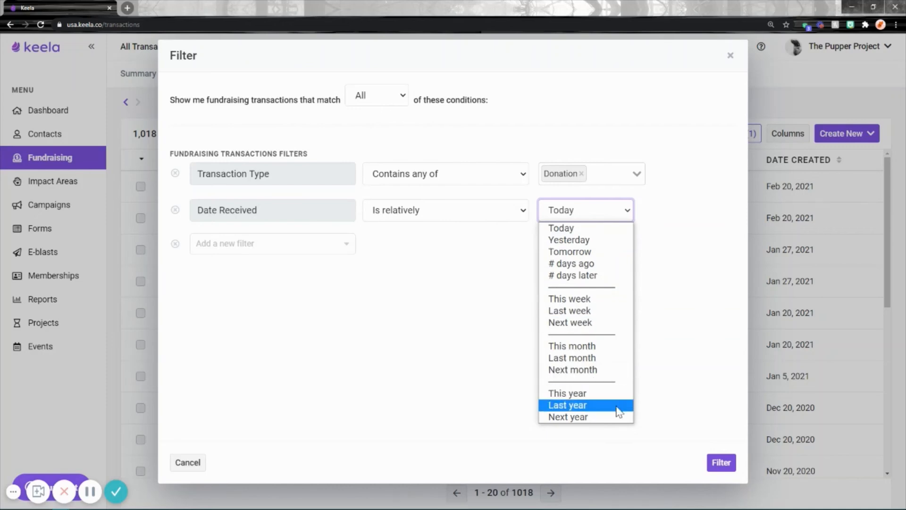
{"action": "left_click", "coordinate": [565, 406]}
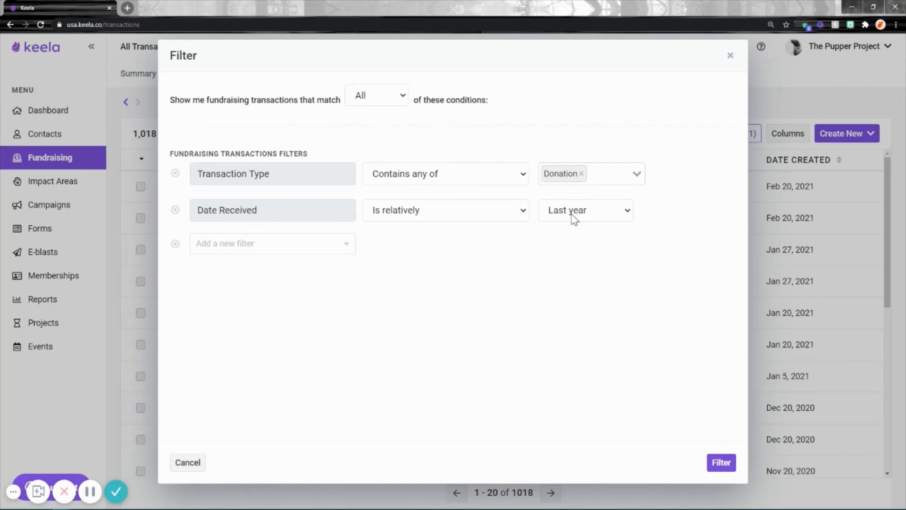
{"action": "left_click", "coordinate": [721, 462]}
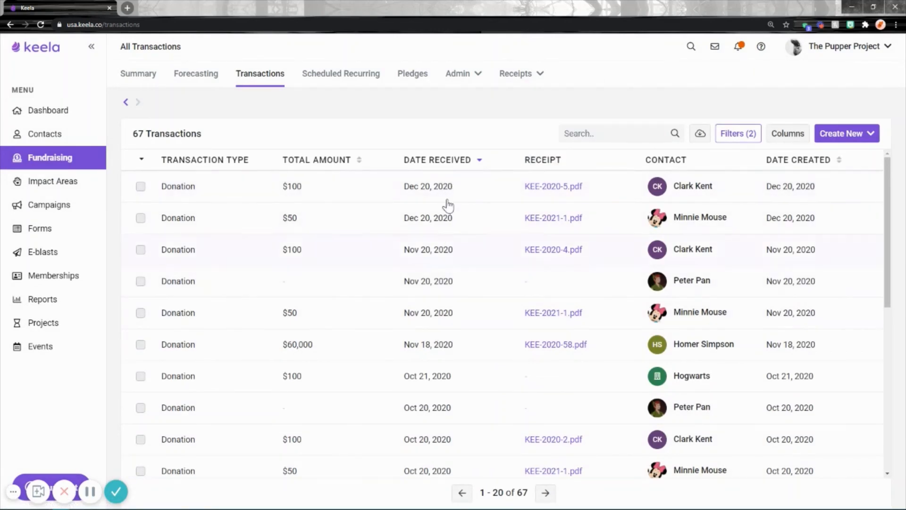
Change the Date Received filter's relative period to Last month and apply it.
{"action": "left_click", "coordinate": [742, 138]}
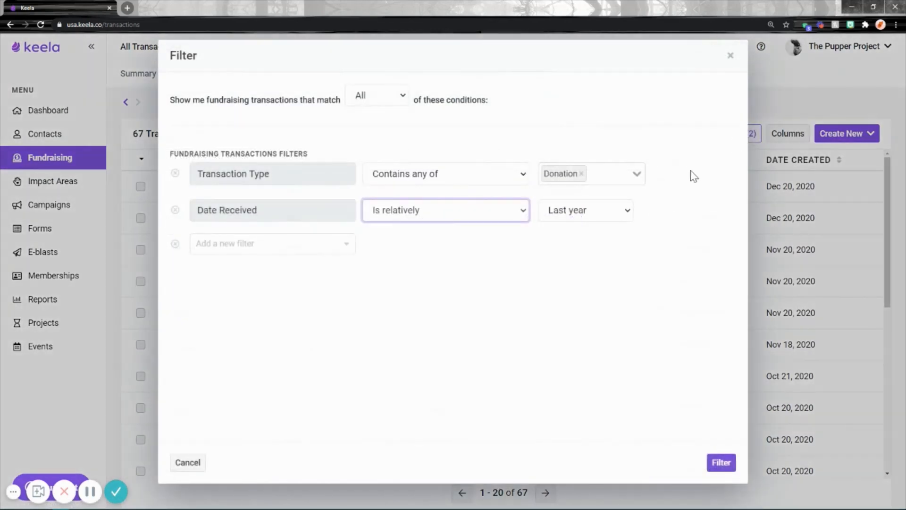
{"action": "left_click", "coordinate": [582, 216]}
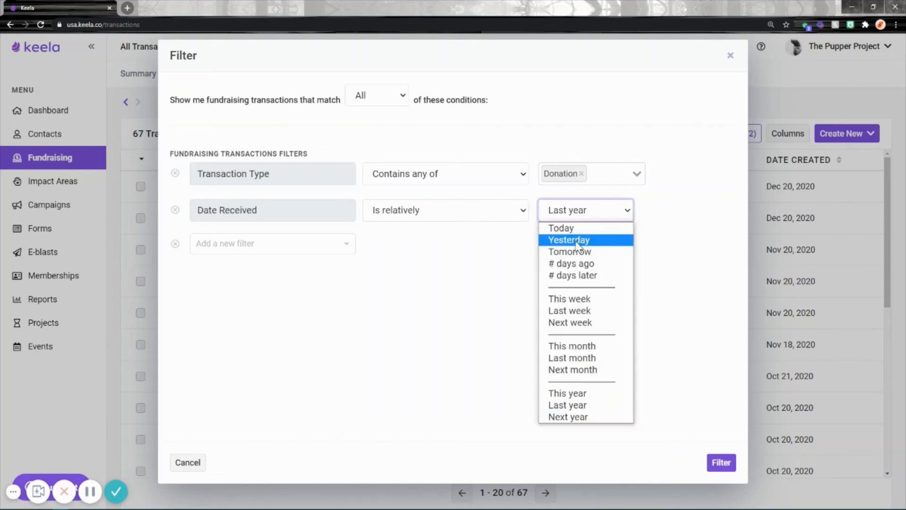
{"action": "left_click", "coordinate": [570, 359]}
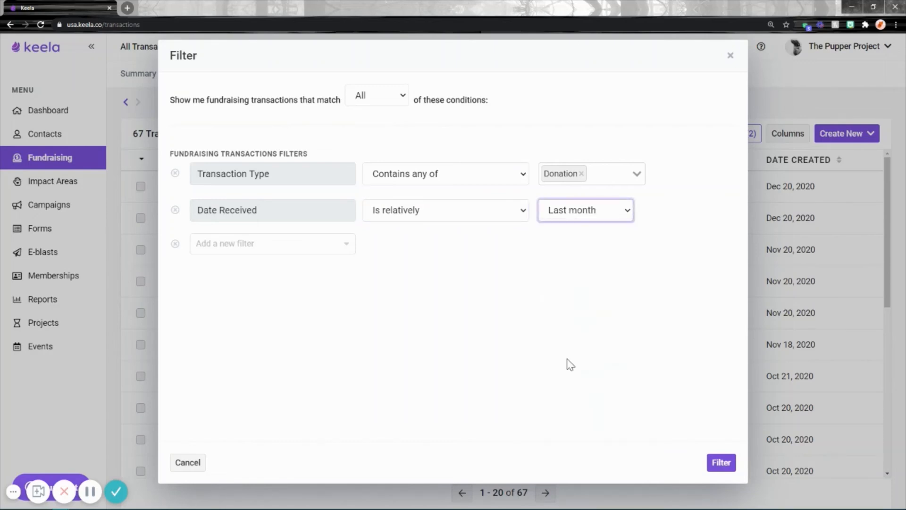
{"action": "left_click", "coordinate": [721, 462]}
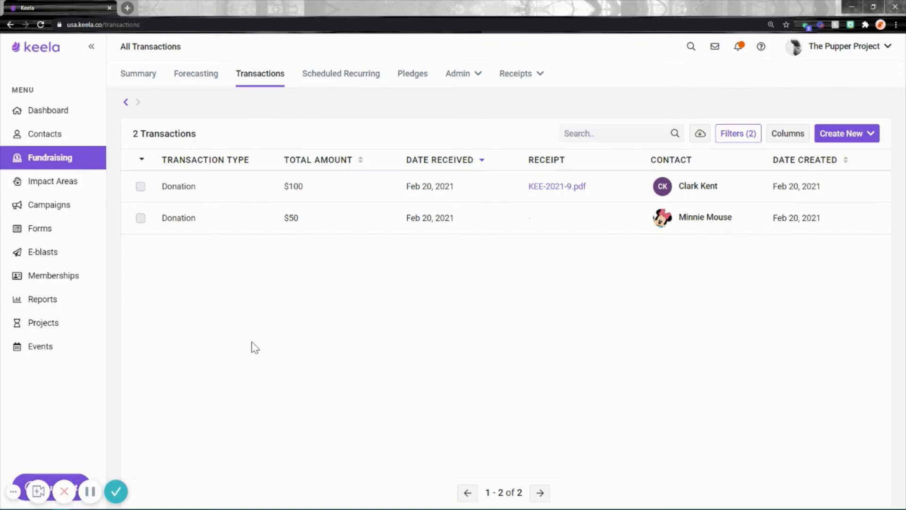
Change the Date Received condition to "Is equal" and view the available day values.
{"action": "left_click", "coordinate": [739, 134]}
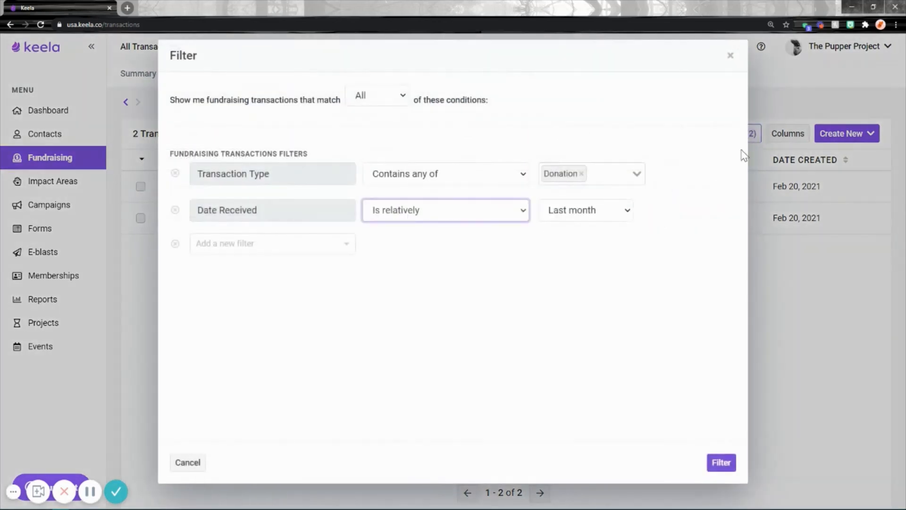
{"action": "left_click", "coordinate": [472, 214]}
{"action": "left_click", "coordinate": [431, 239]}
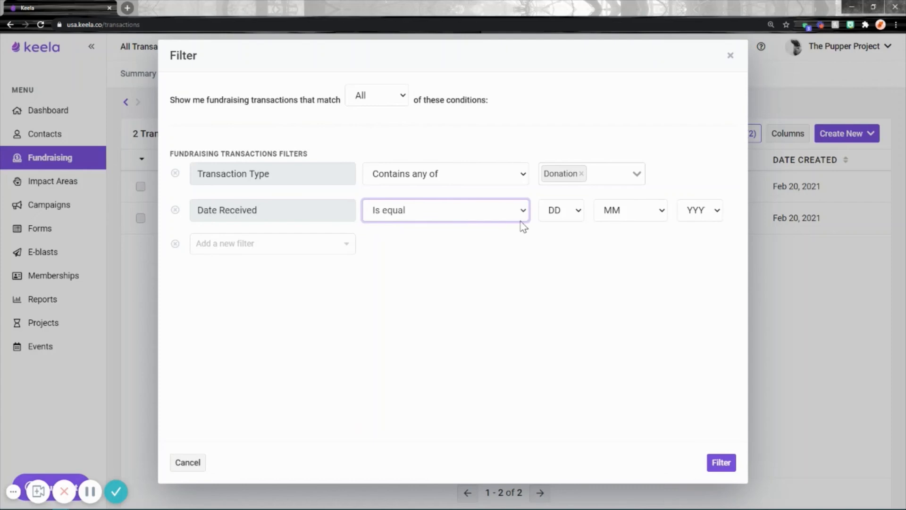
{"action": "left_click", "coordinate": [576, 212]}
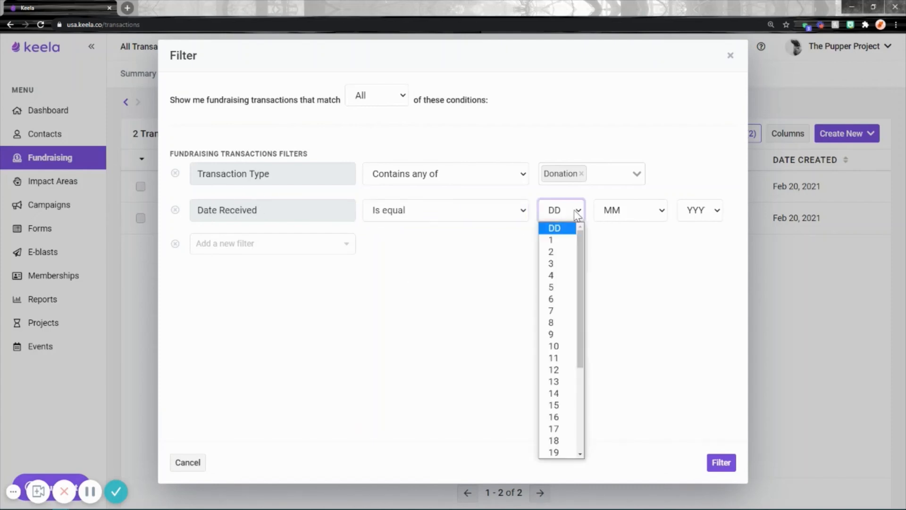
{"action": "left_click", "coordinate": [653, 244]}
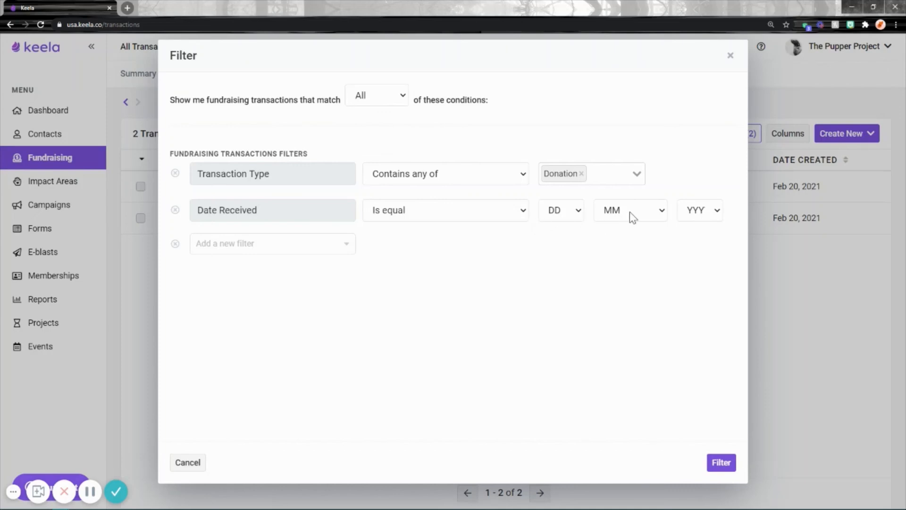
Change the Date Received condition to "Is not equal" with day 1, month January and a year.
{"action": "left_click", "coordinate": [492, 211]}
{"action": "left_click", "coordinate": [475, 249]}
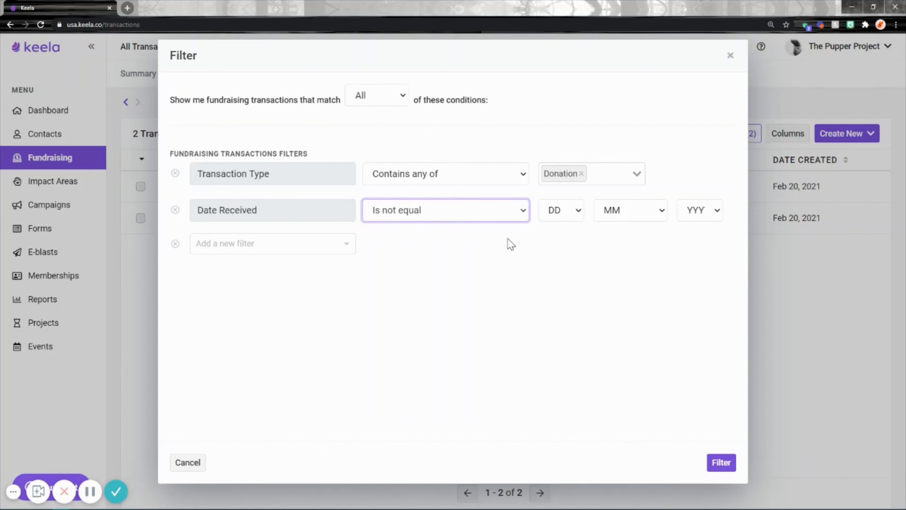
{"action": "left_click", "coordinate": [566, 216]}
{"action": "left_click", "coordinate": [562, 241]}
{"action": "left_click", "coordinate": [613, 213]}
{"action": "left_click", "coordinate": [608, 237]}
{"action": "left_click", "coordinate": [694, 210]}
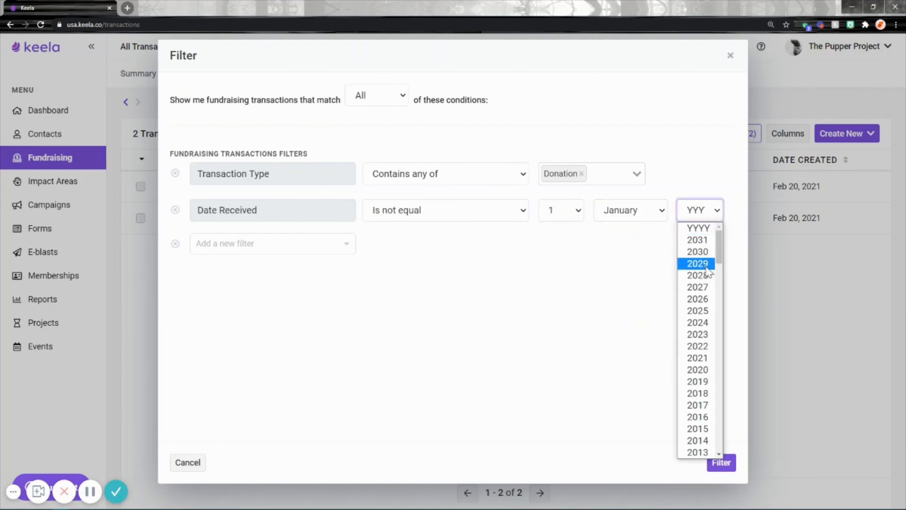
{"action": "scroll", "coordinate": [708, 363], "scroll_direction": "down", "scroll_amount": 3}
{"action": "left_click", "coordinate": [708, 346]}
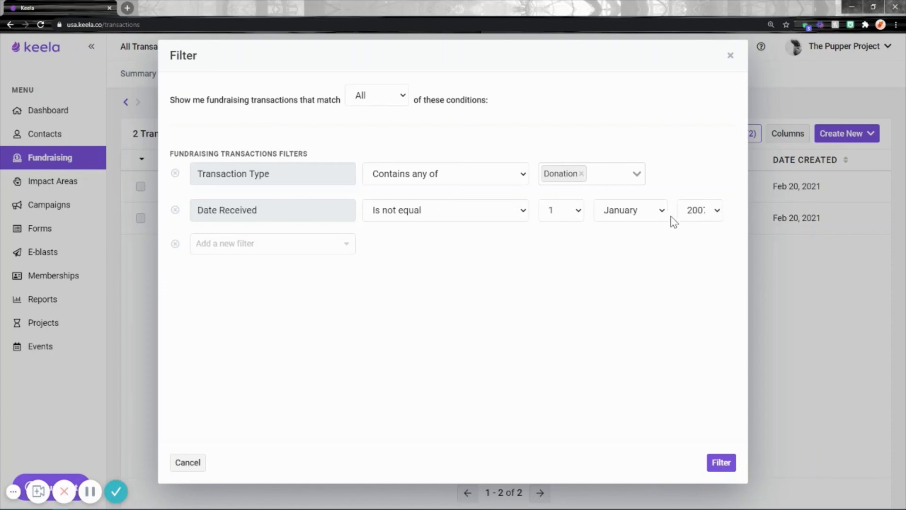
Change the Date Received condition to "Is between" and set the After date to Jan 1, 2020.
{"action": "left_click", "coordinate": [434, 213]}
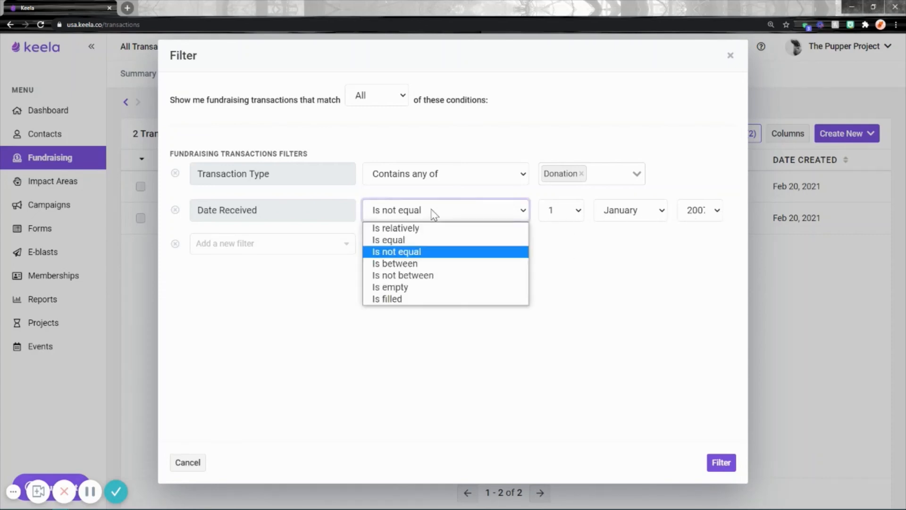
{"action": "left_click", "coordinate": [401, 264]}
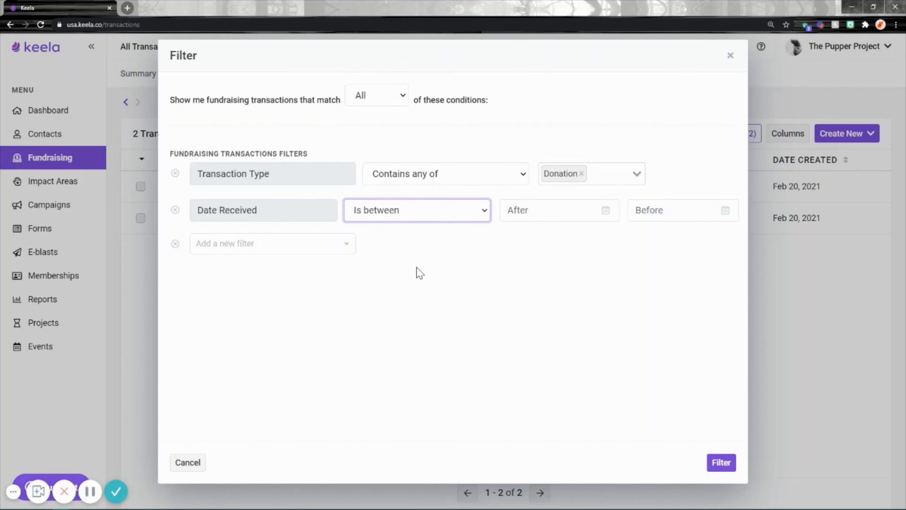
{"action": "left_click", "coordinate": [529, 210]}
{"action": "left_click", "coordinate": [598, 241]}
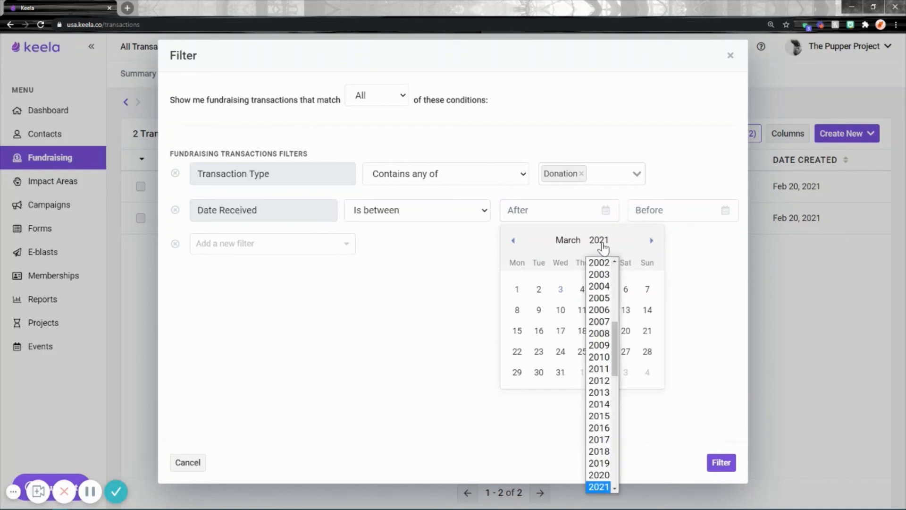
{"action": "scroll", "coordinate": [619, 375], "scroll_direction": "down", "scroll_amount": 2}
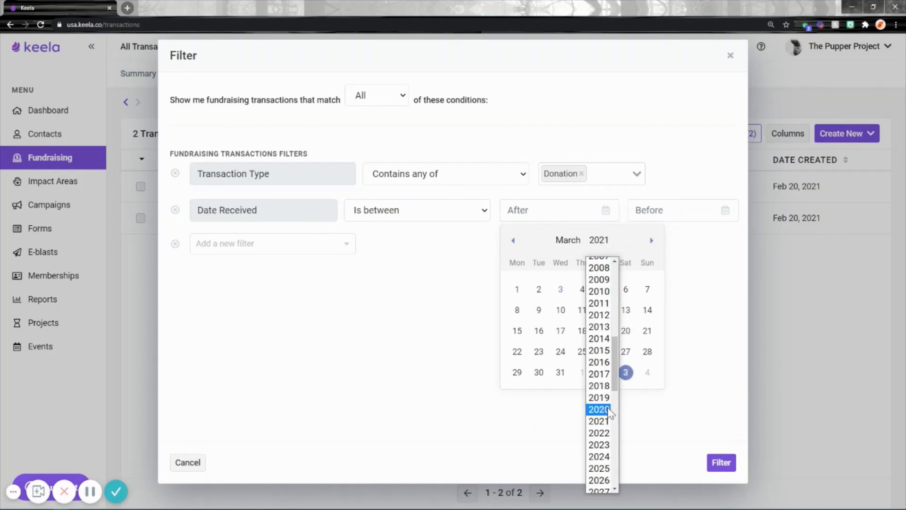
{"action": "left_click", "coordinate": [599, 412]}
{"action": "left_click", "coordinate": [513, 240]}
{"action": "left_click", "coordinate": [513, 241]}
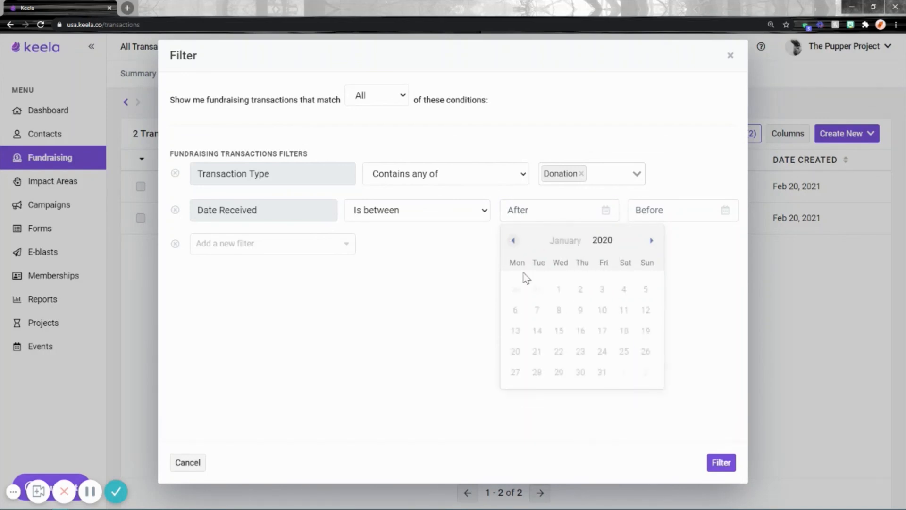
{"action": "left_click", "coordinate": [560, 289]}
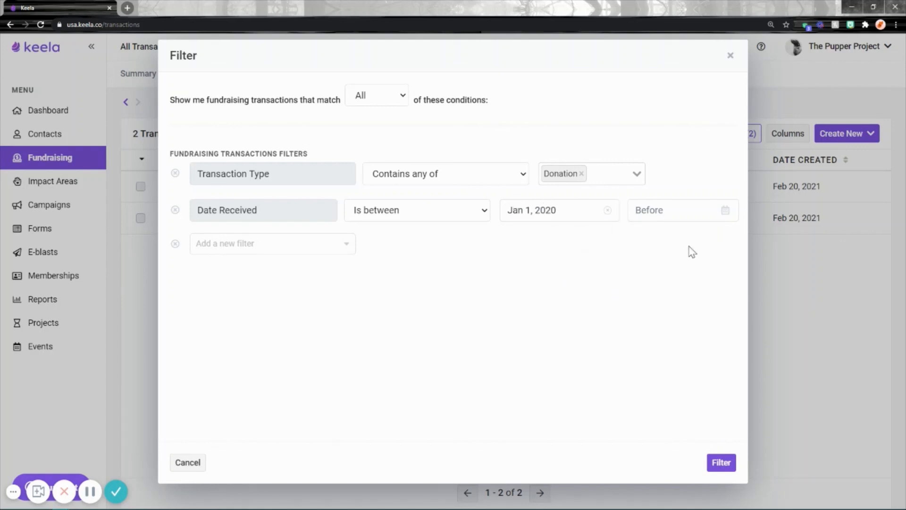
Set the Date Received filter's Before date to Dec 31, 2020, apply it and check the number of transactions.
{"action": "left_click", "coordinate": [681, 213]}
{"action": "left_click", "coordinate": [597, 242]}
{"action": "left_click", "coordinate": [597, 241]}
{"action": "left_click", "coordinate": [597, 242]}
{"action": "left_click", "coordinate": [665, 373]}
{"action": "left_click", "coordinate": [717, 463]}
{"action": "left_click_drag", "start_coordinate": [217, 139], "coordinate": [133, 137]}
{"action": "left_click", "coordinate": [278, 137]}
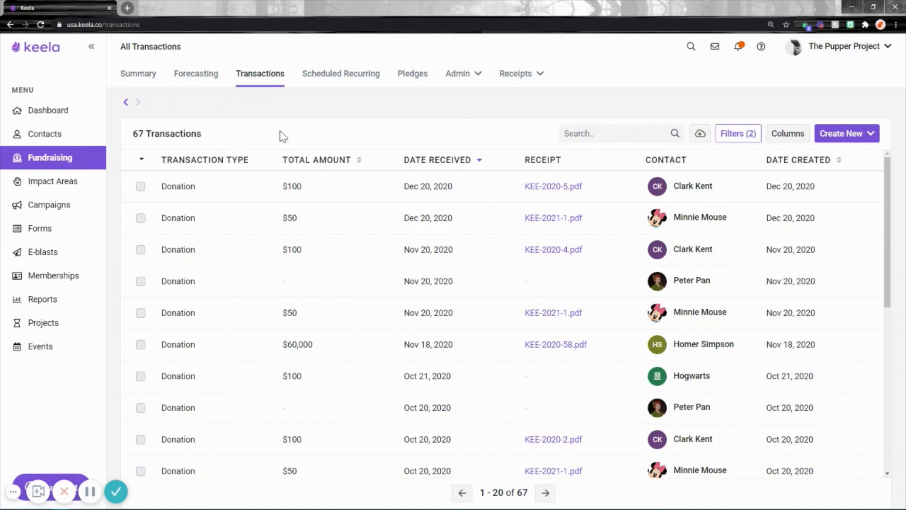
Change the Date Received condition to "Is not between" for the same dates and review the other available conditions.
{"action": "left_click", "coordinate": [738, 133]}
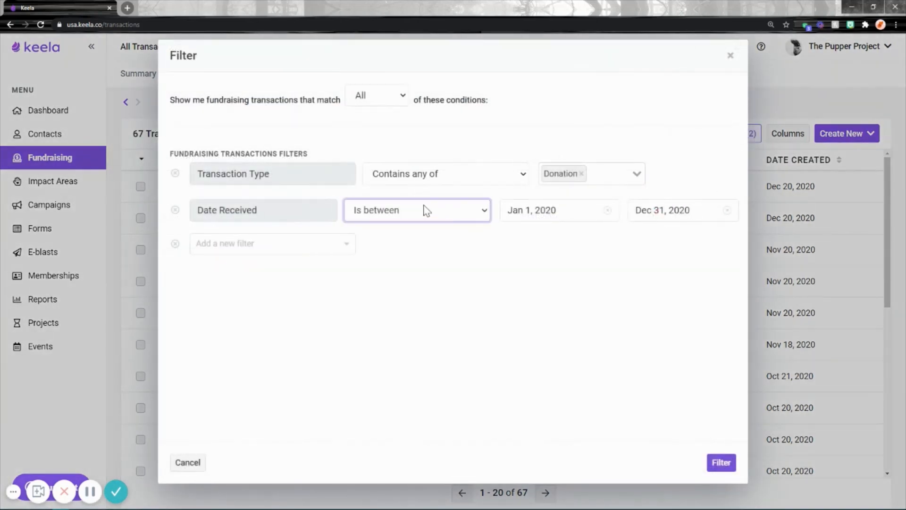
{"action": "left_click", "coordinate": [390, 212]}
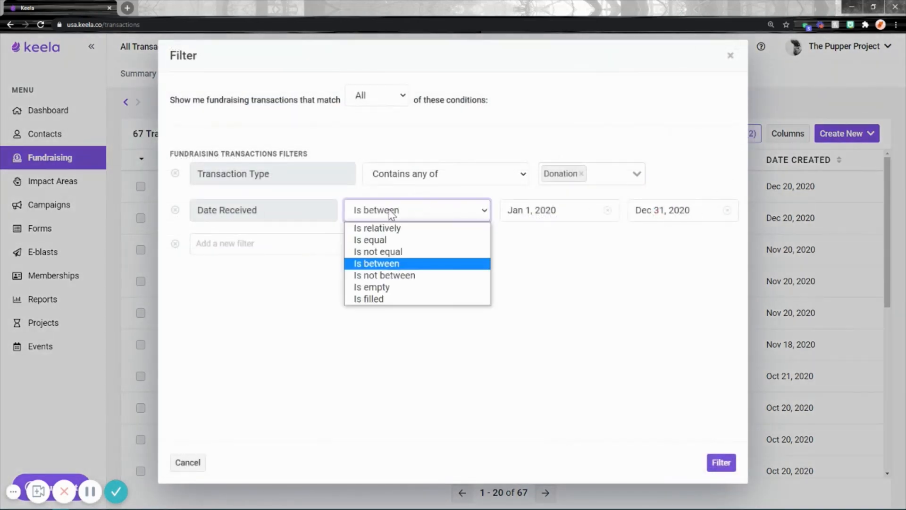
{"action": "left_click", "coordinate": [411, 281]}
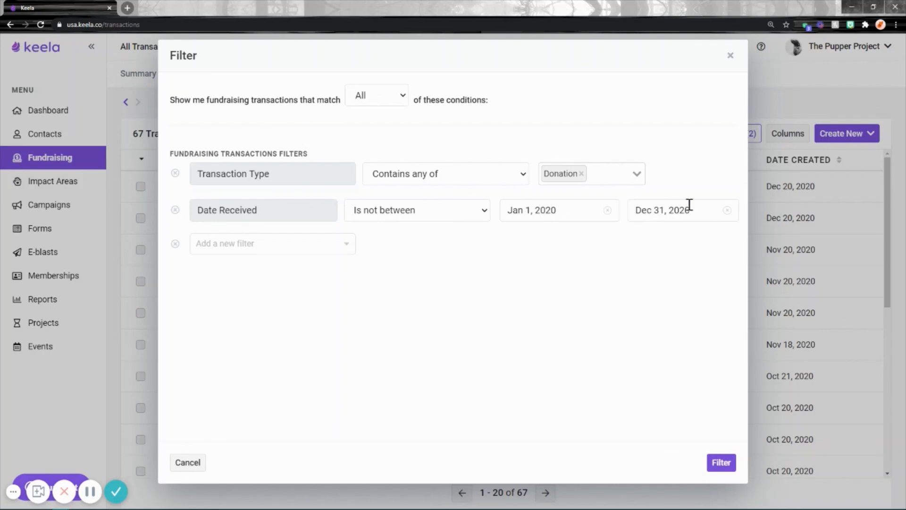
{"action": "left_click", "coordinate": [409, 209]}
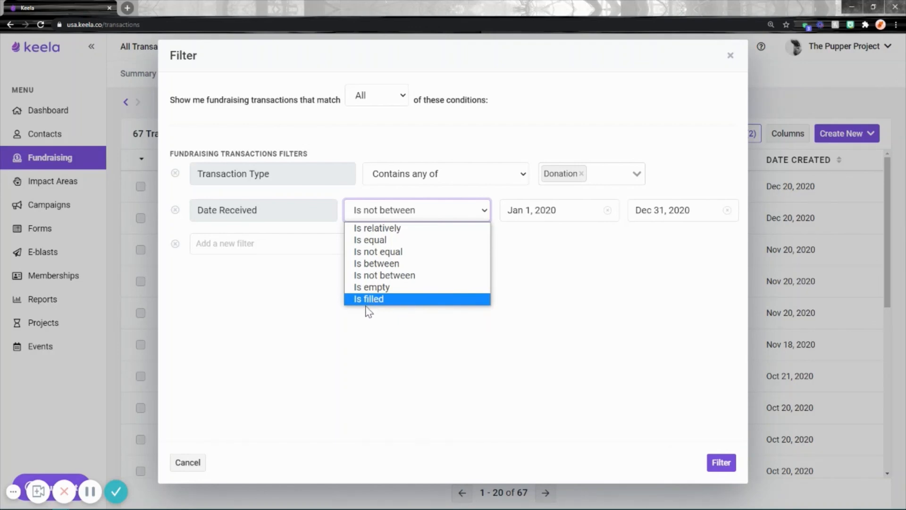
{"action": "left_click", "coordinate": [556, 306]}
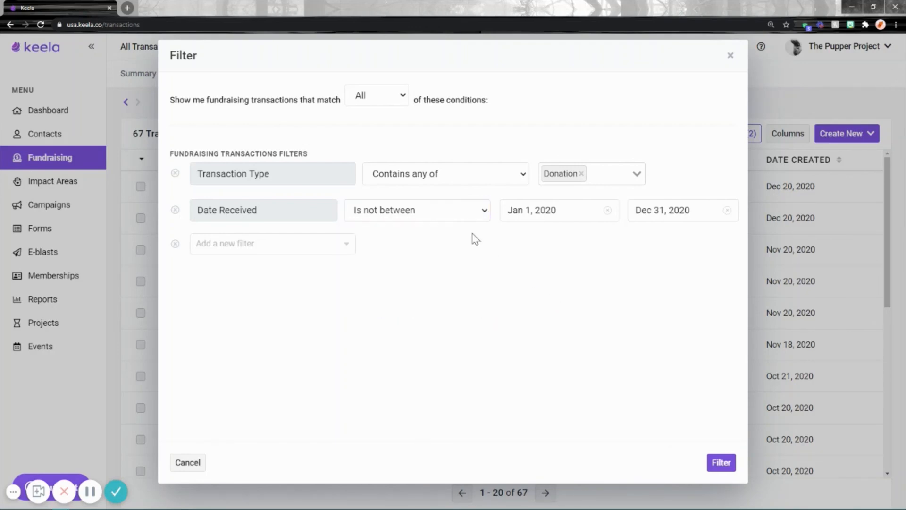
Set the Date Received condition back to "Is between" and apply the filters.
{"action": "left_click", "coordinate": [443, 206]}
{"action": "left_click", "coordinate": [403, 263]}
{"action": "left_click", "coordinate": [720, 462]}
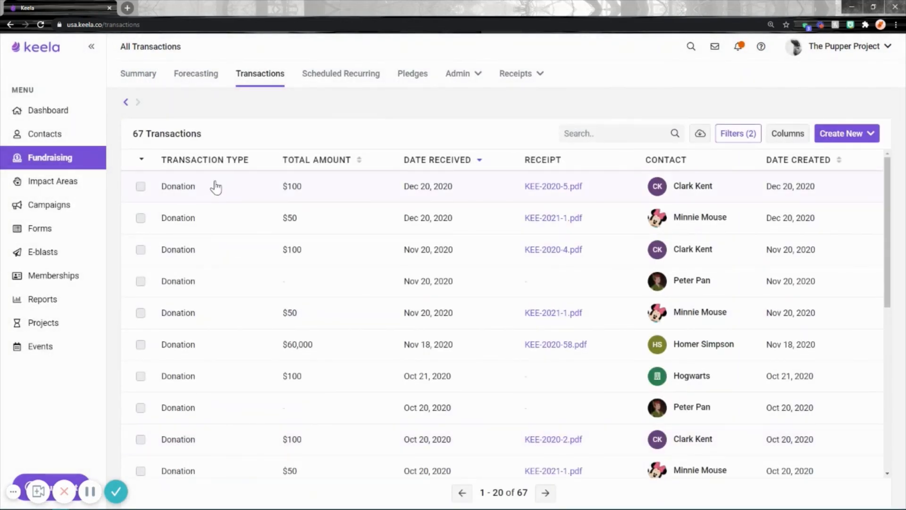
Export the filtered transactions with the Donor, Date Received and Total Amount columns, using the file name export-transactions.
{"action": "left_click", "coordinate": [701, 134]}
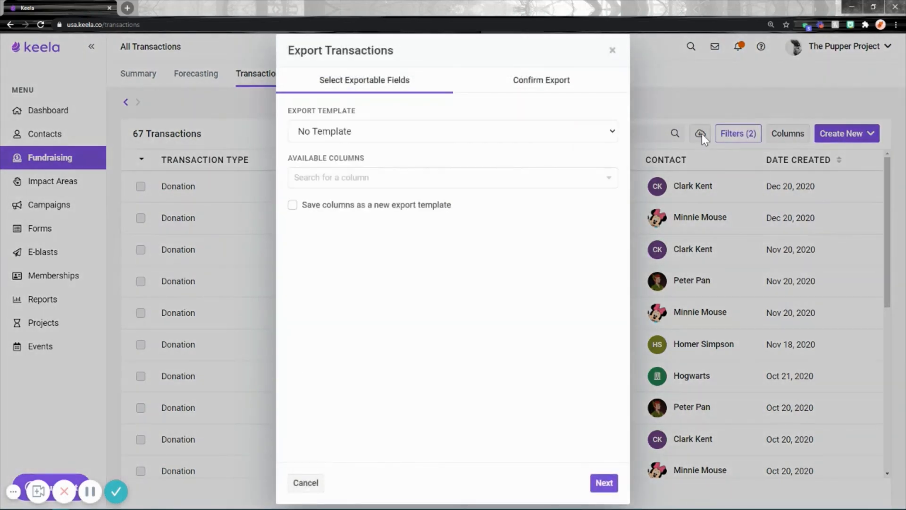
{"action": "left_click", "coordinate": [338, 177]}
{"action": "left_click", "coordinate": [349, 228]}
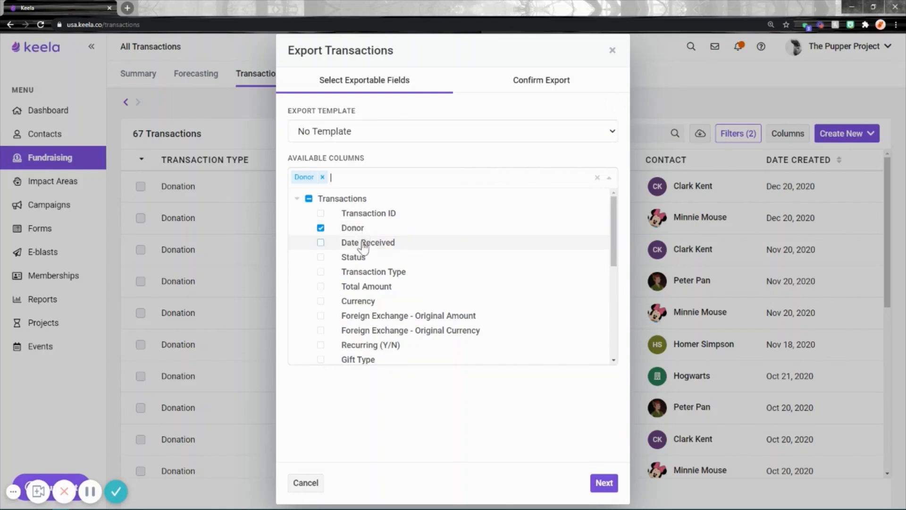
{"action": "left_click", "coordinate": [361, 243]}
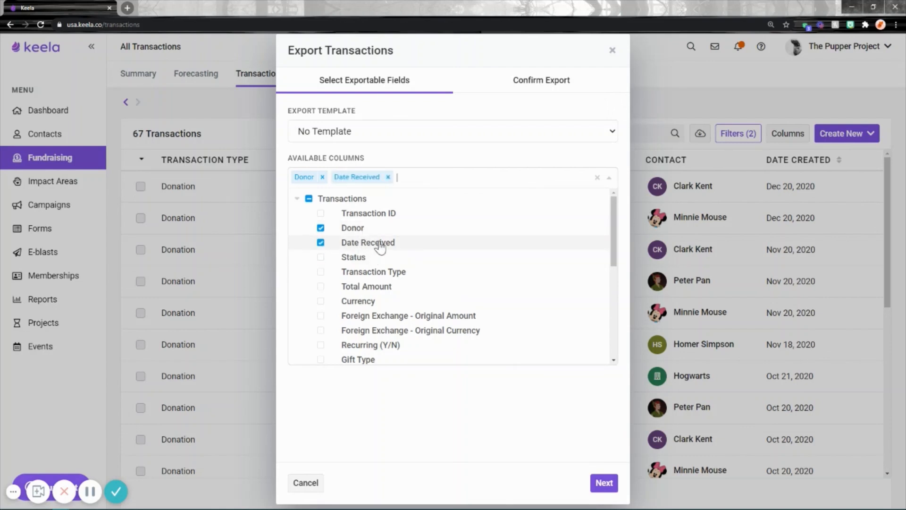
{"action": "left_click", "coordinate": [365, 289]}
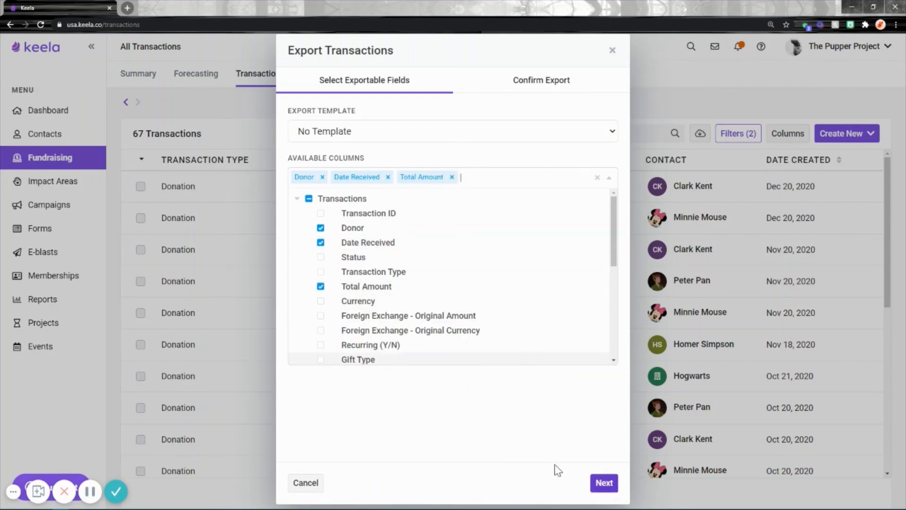
{"action": "left_click", "coordinate": [535, 457]}
{"action": "left_click", "coordinate": [613, 485]}
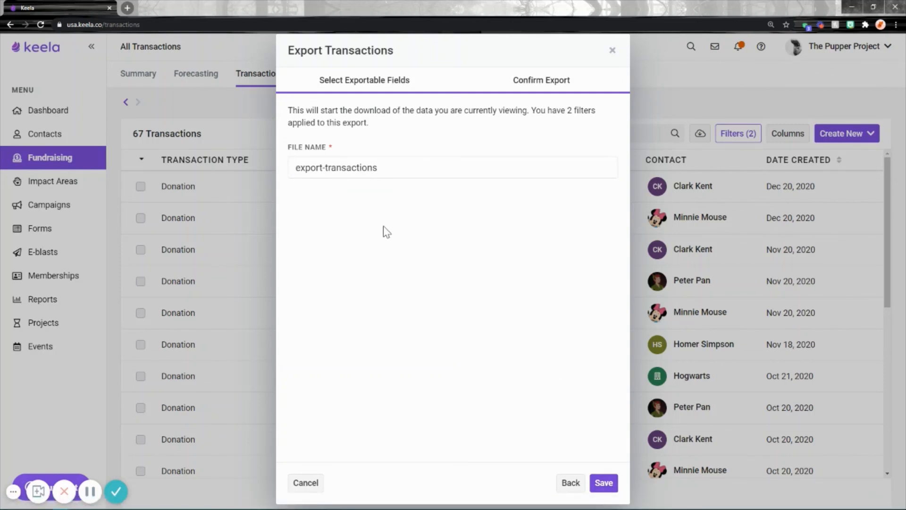
{"action": "left_click", "coordinate": [604, 483]}
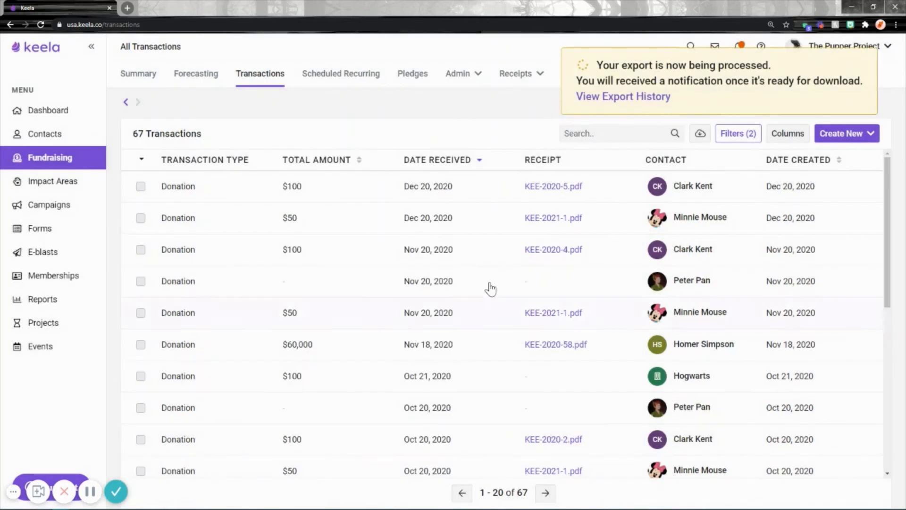